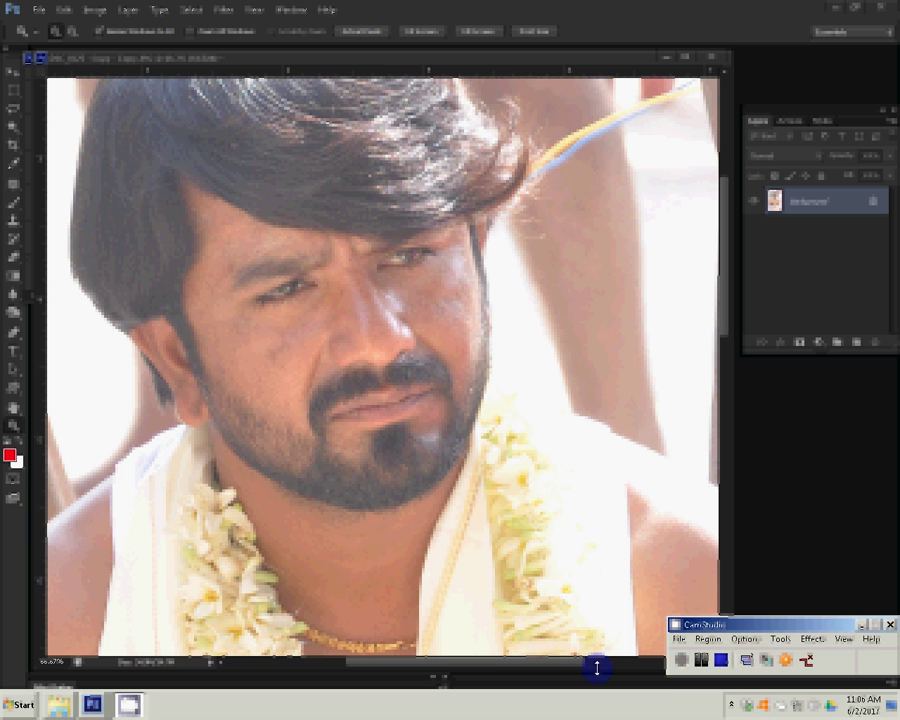
Step: Apply Auto Color to the portrait, duplicate the Background layer, and open Magic Pro
click(95, 9)
mouse_move(115, 44)
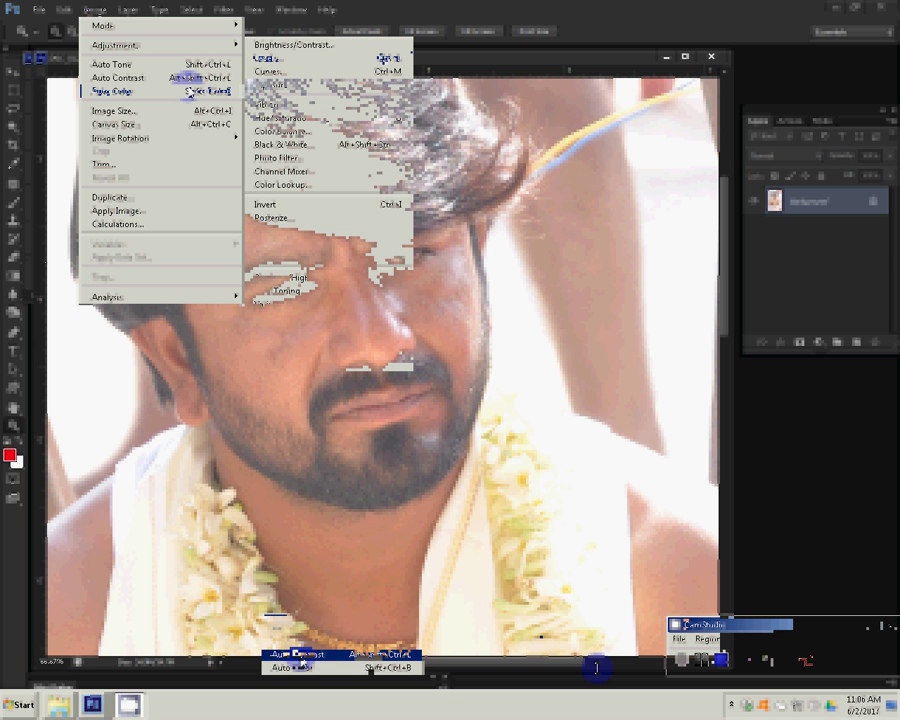
click(120, 77)
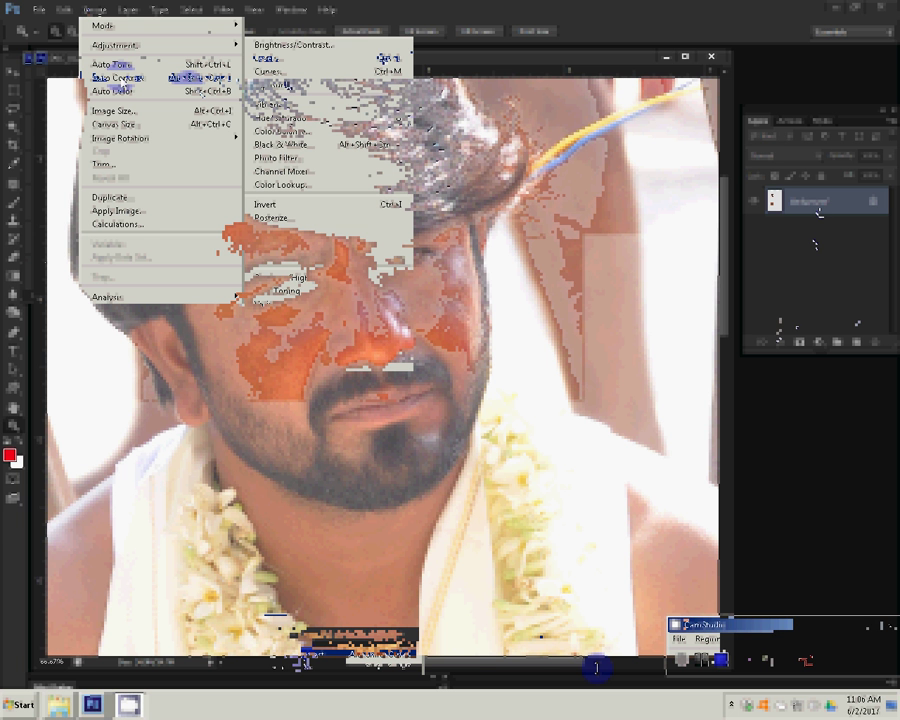
drag(818, 203, 856, 341)
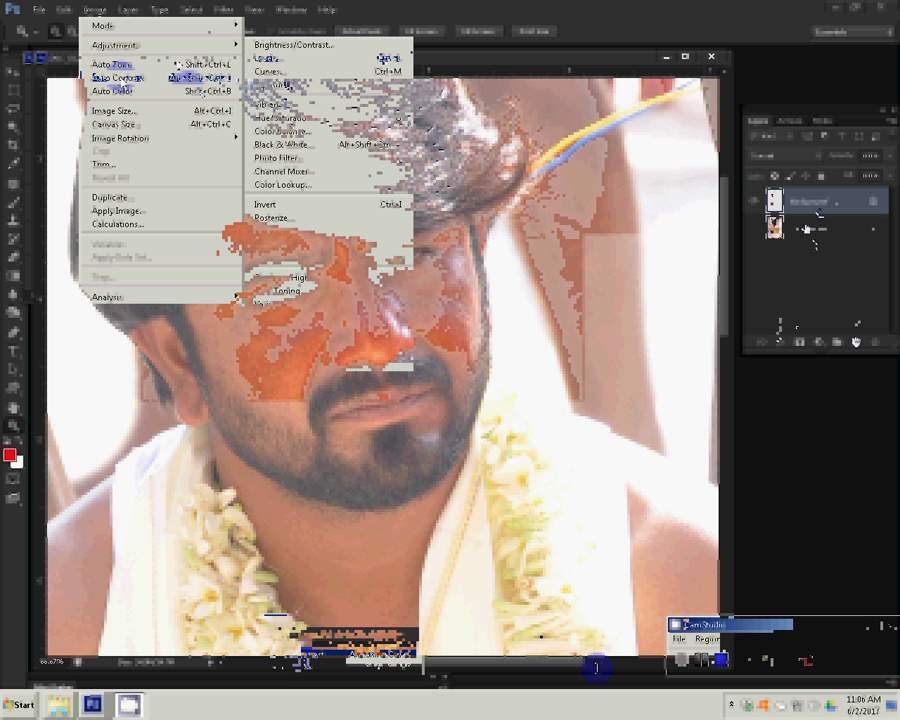
click(223, 9)
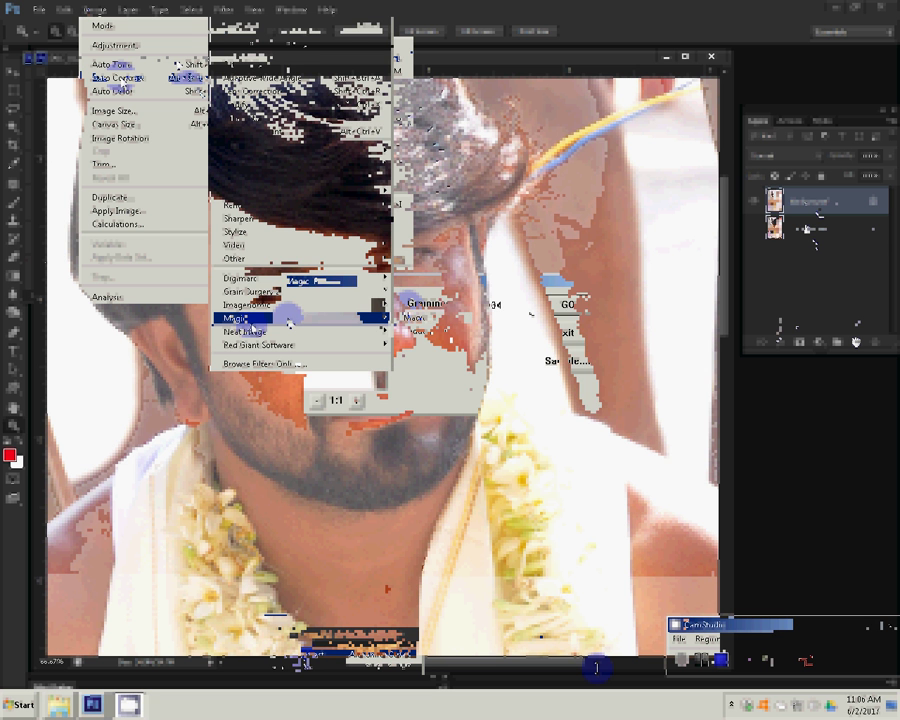
Step: Run the Magic Pro filter at Graininess 96 on the portrait
click(532, 308)
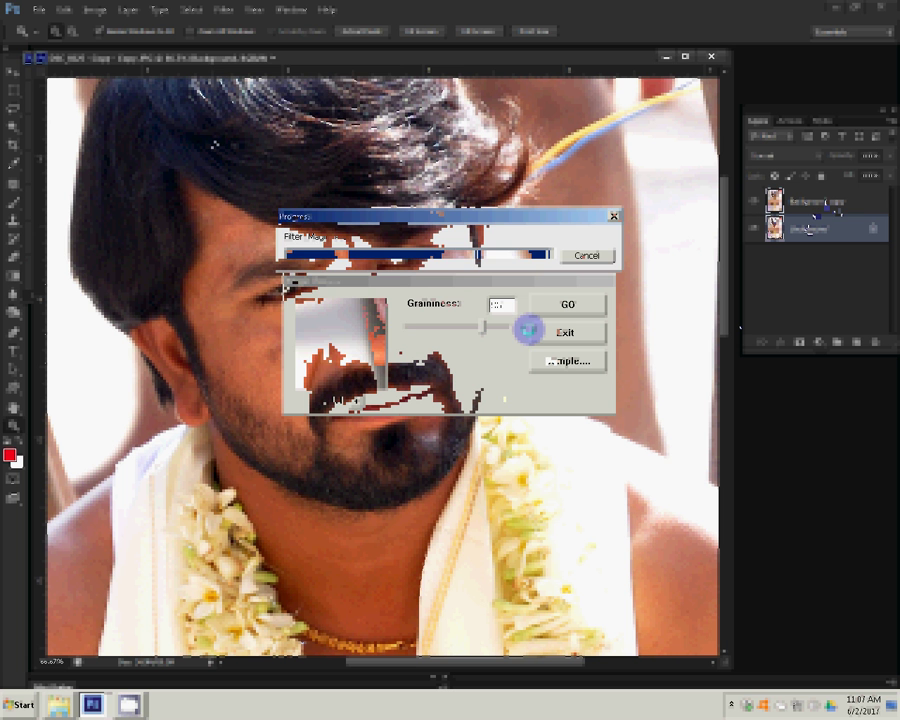
click(222, 9)
mouse_move(240, 177)
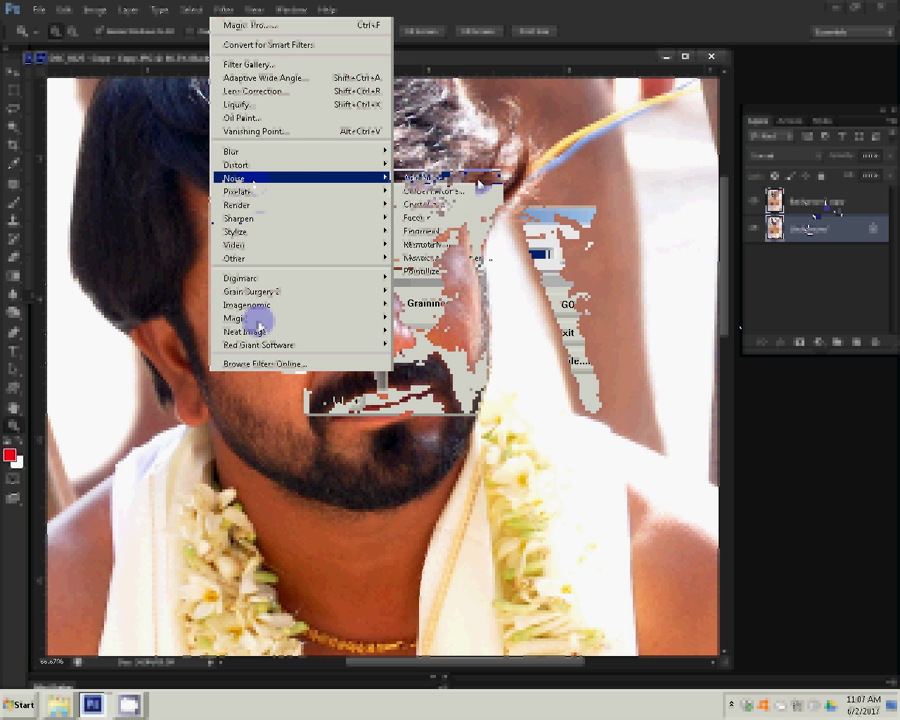
Step: Add monochromatic Gaussian noise, then make the Background copy layer active
click(478, 180)
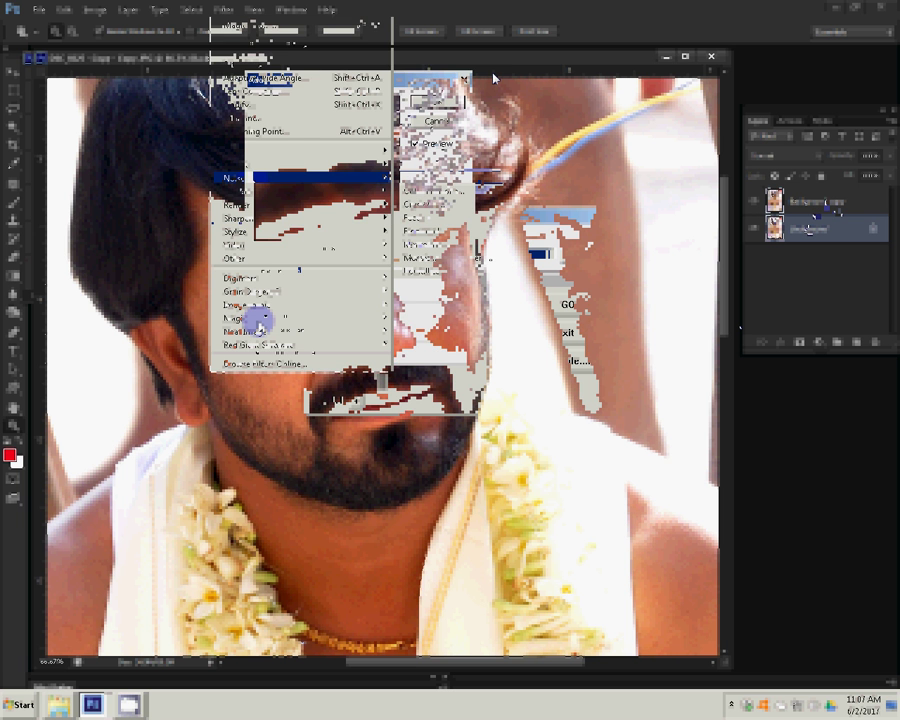
click(452, 103)
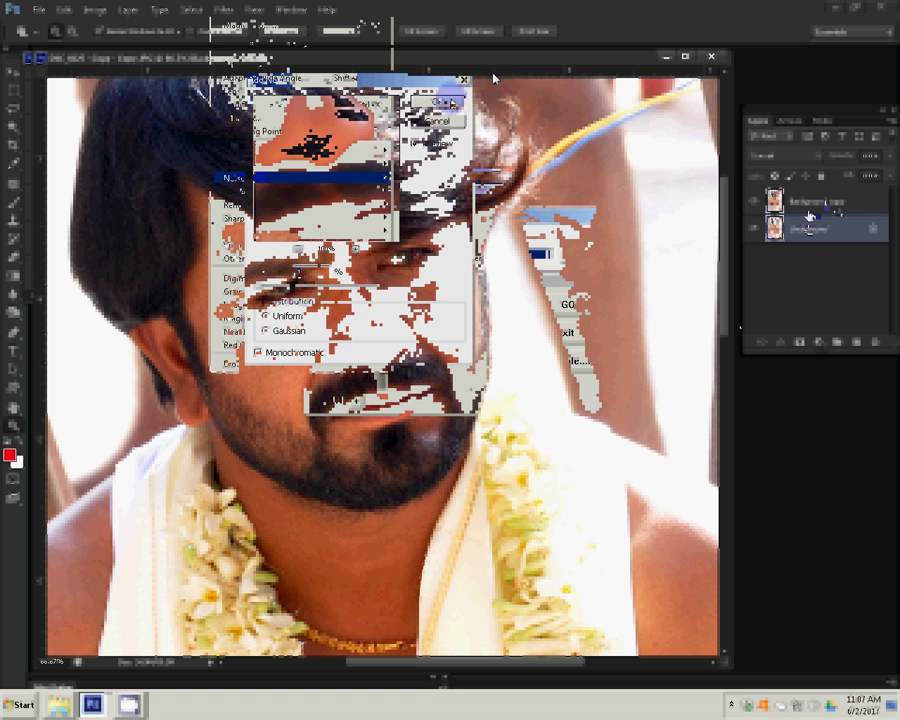
click(827, 202)
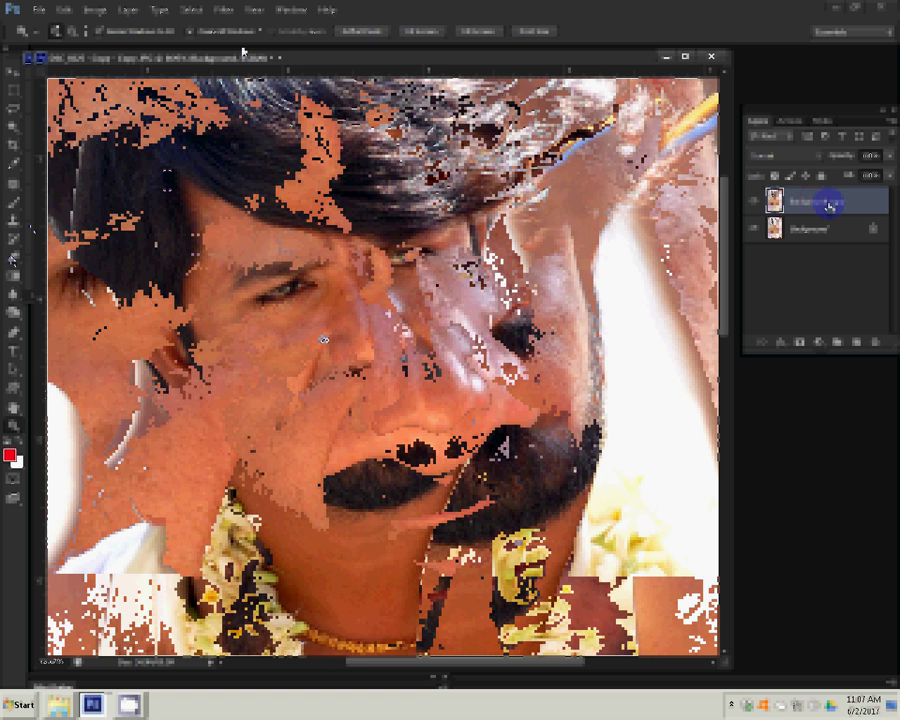
Step: Switch to the Eraser and paint over the spot on the man's cheek
key(e)
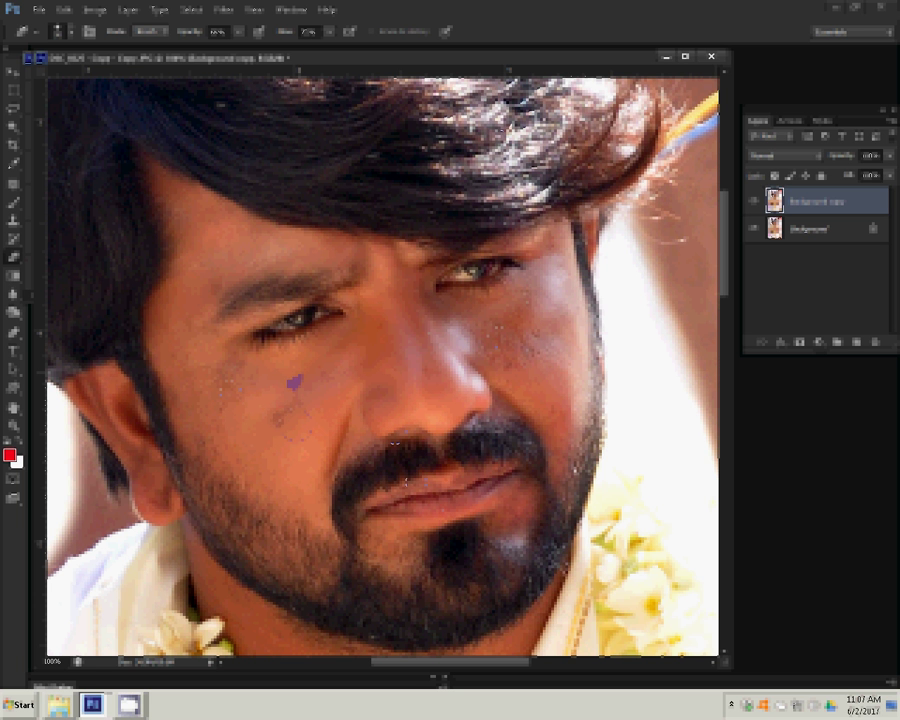
drag(292, 420, 290, 410)
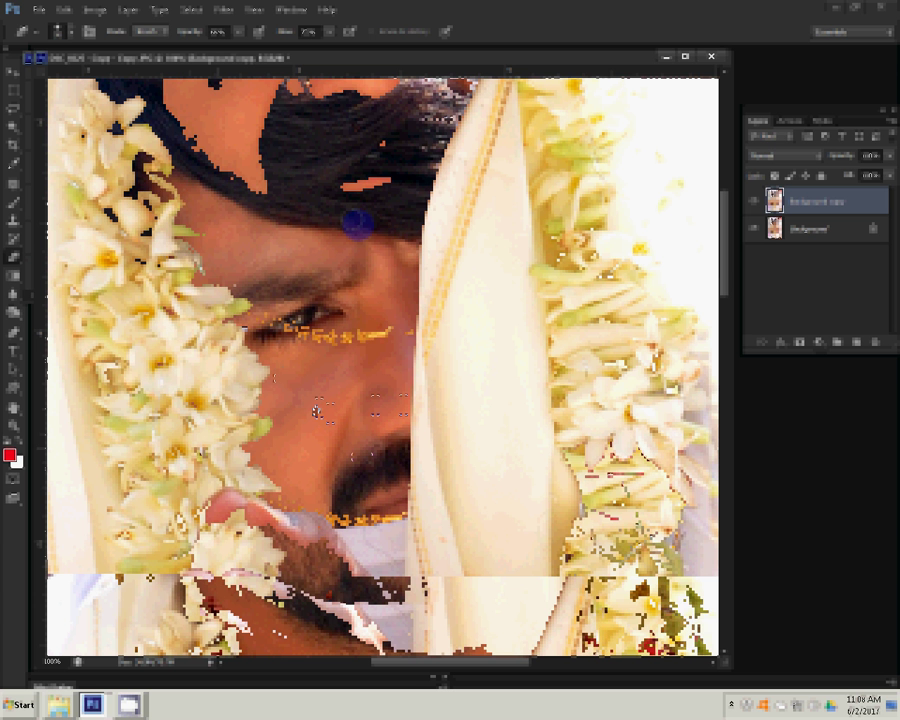
Step: Flatten the portrait, fit it on screen, and close it without saving
key(alt+l)
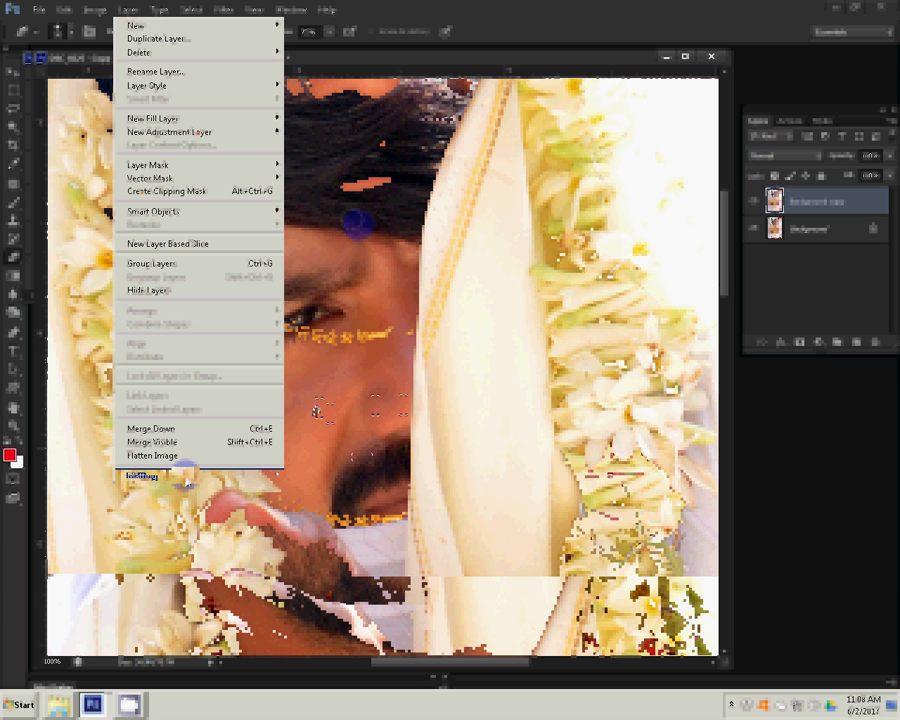
click(17, 430)
right_click(381, 362)
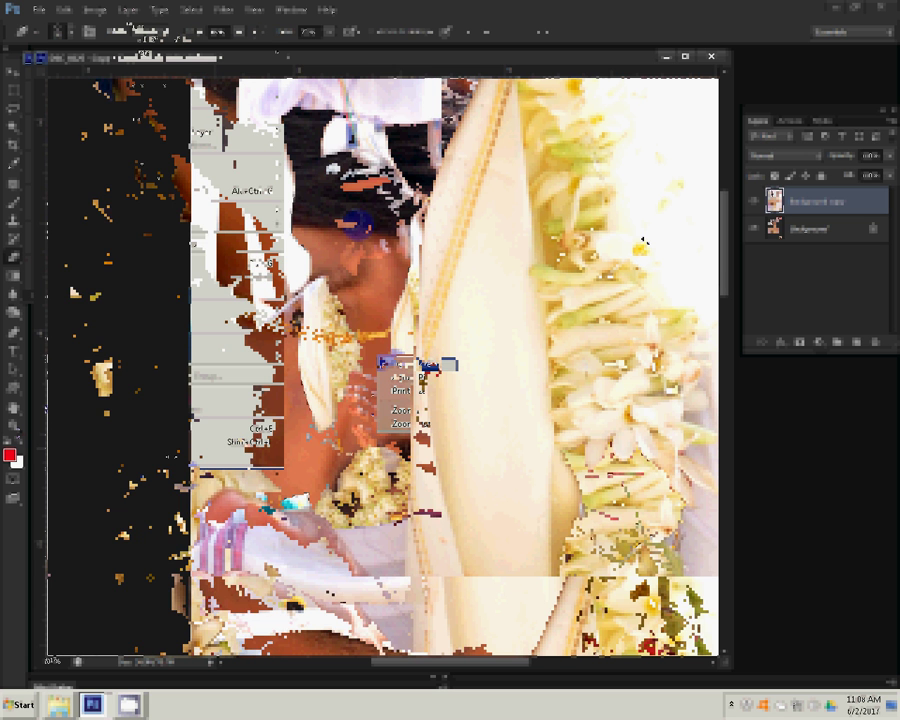
click(405, 364)
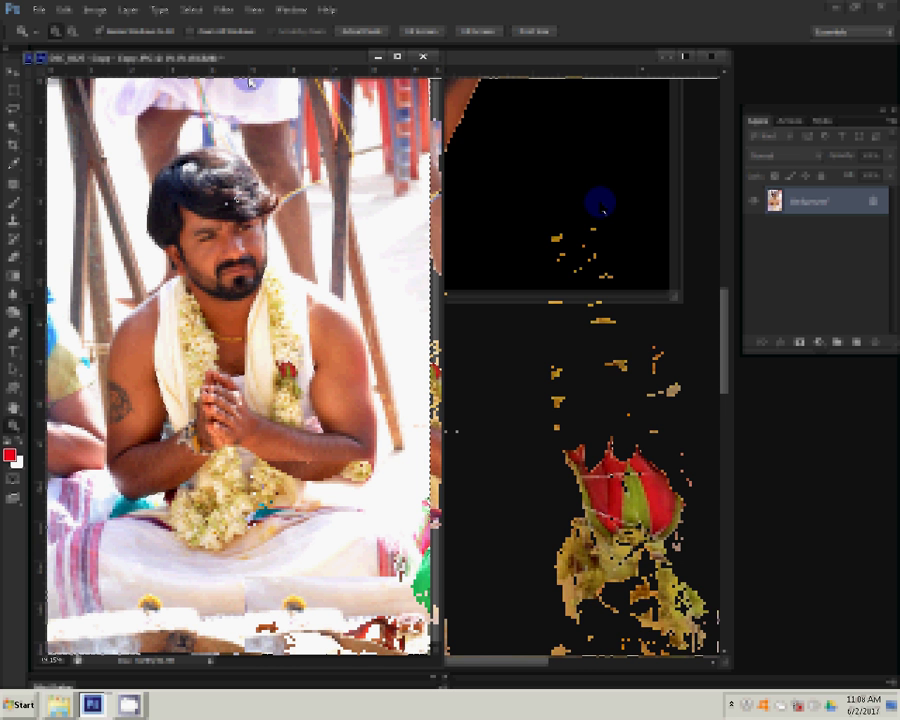
click(229, 197)
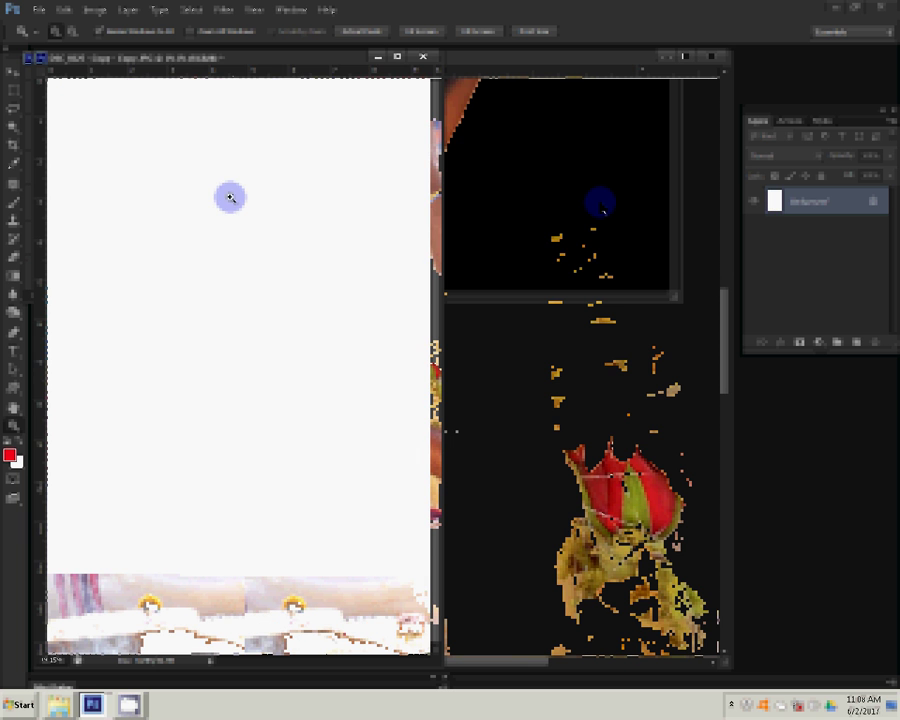
click(423, 56)
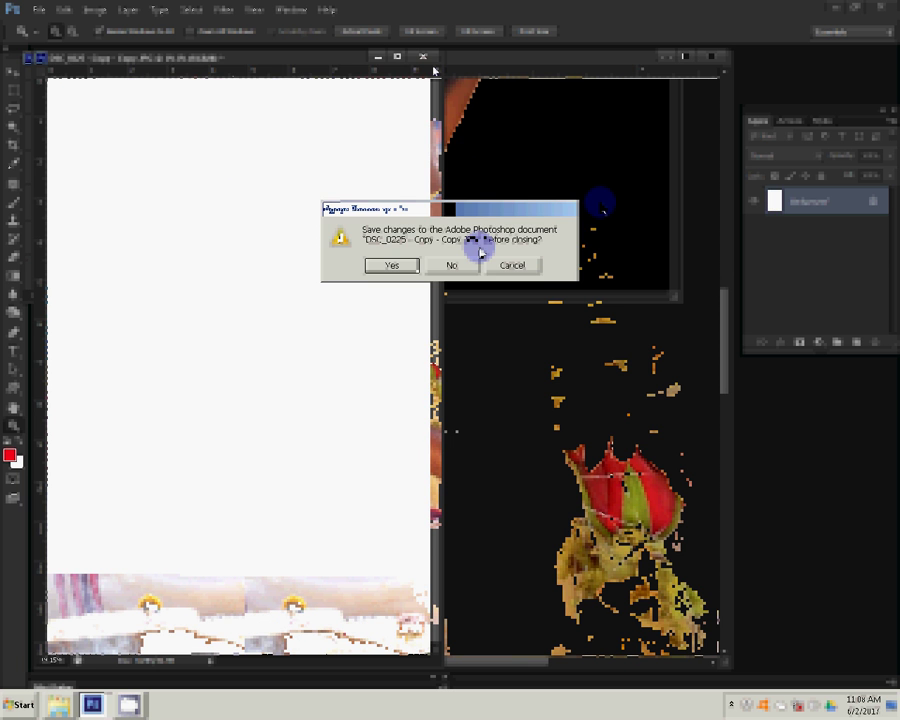
click(468, 262)
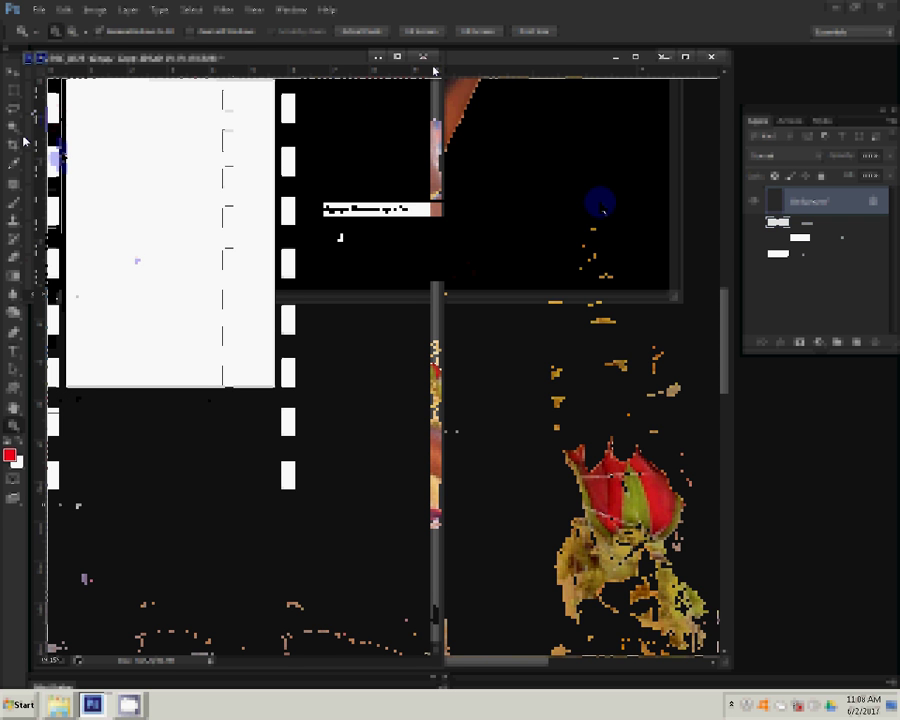
Step: Select the empty white photo frame in the film-strip document
click(184, 216)
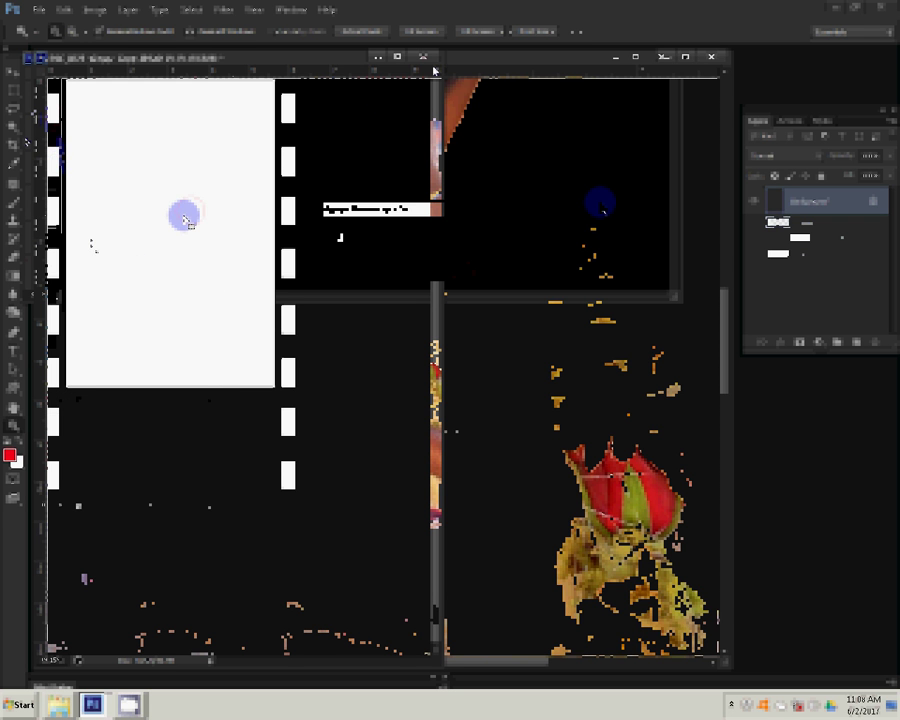
key(ctrl+a)
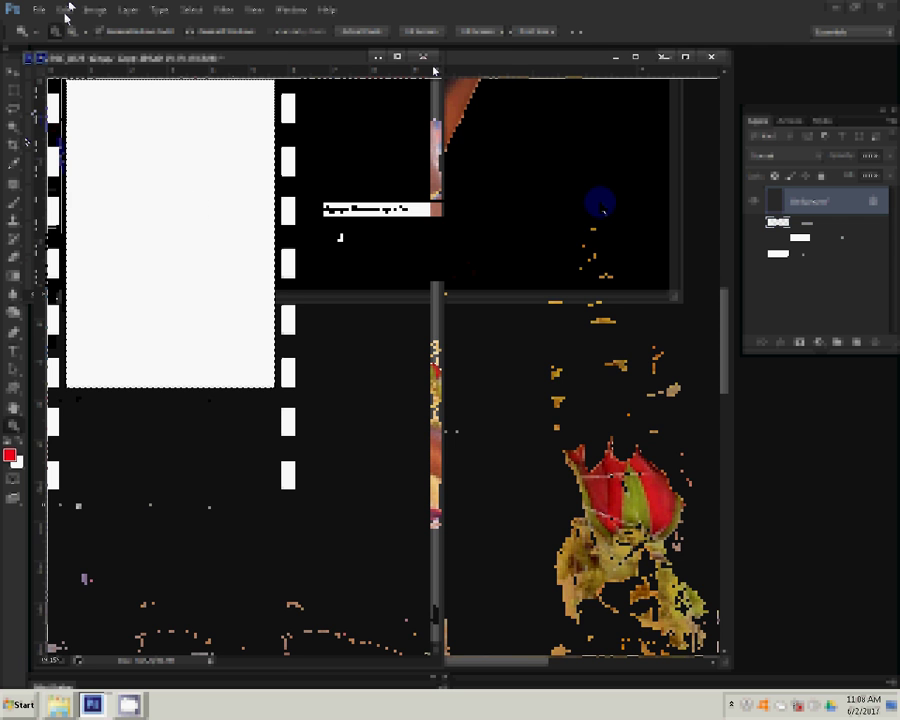
click(65, 10)
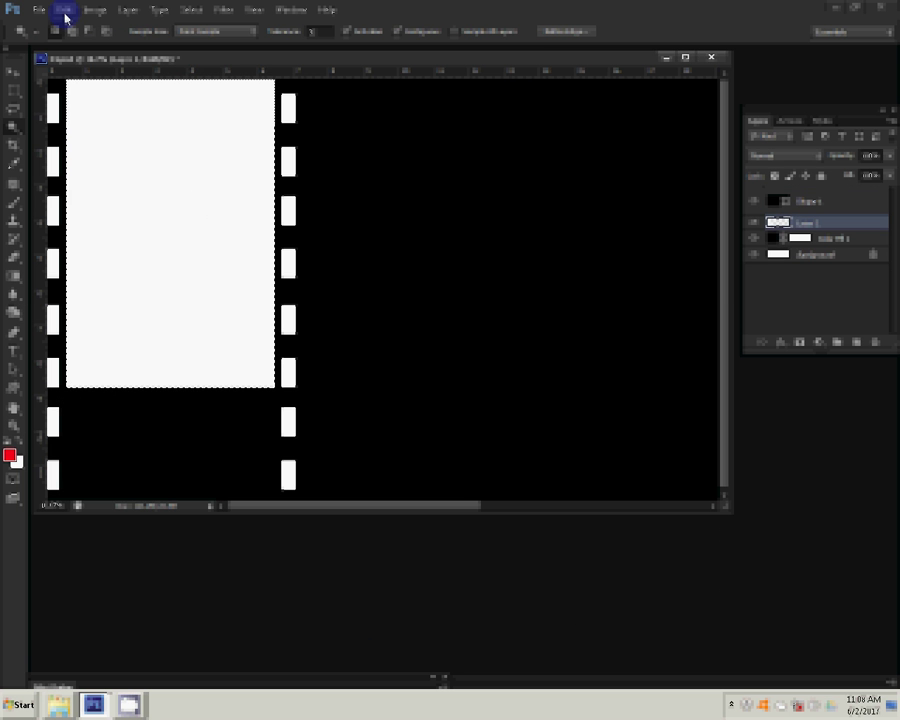
Step: Paste the copied portrait into the selected frame with Paste Into
click(65, 11)
mouse_move(120, 145)
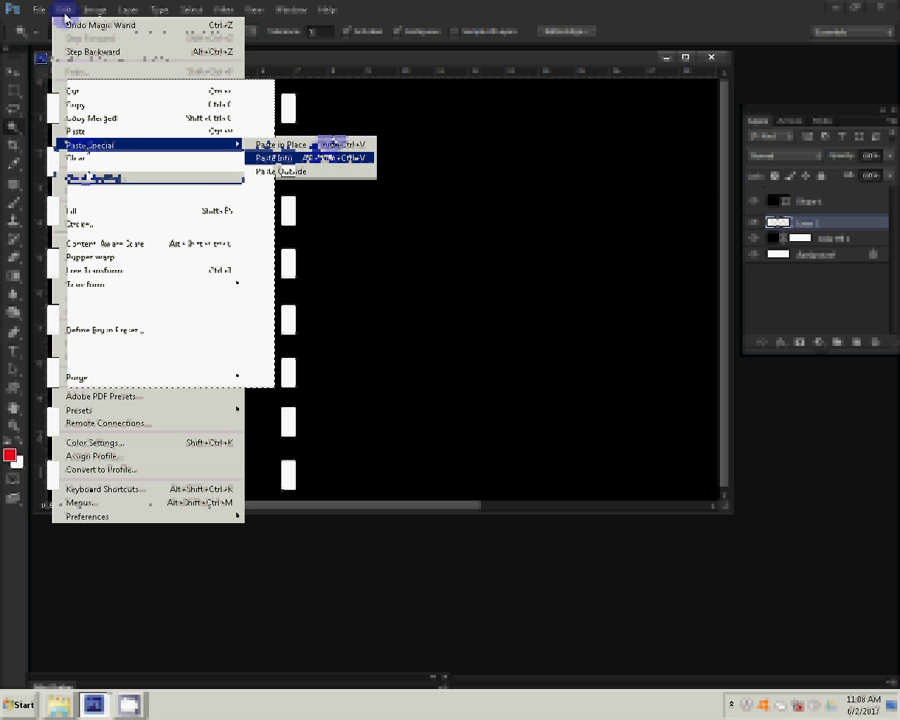
key(Return)
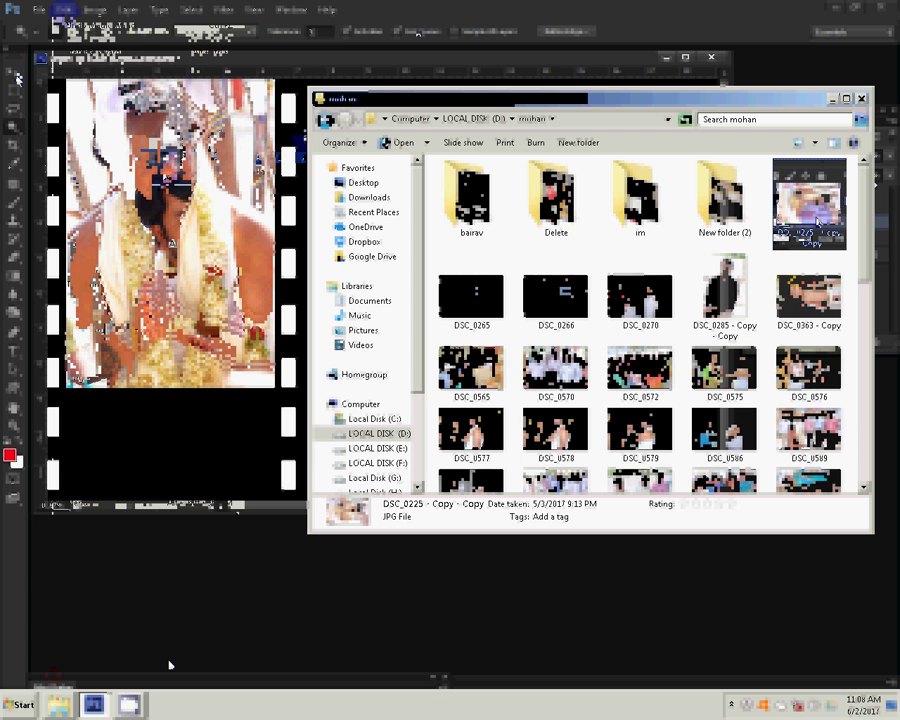
Step: Move DSC_0225 - Copy - Copy into the Delete folder and select DSC_0570, 0572, 0575, 0576, 0577
drag(810, 212, 549, 214)
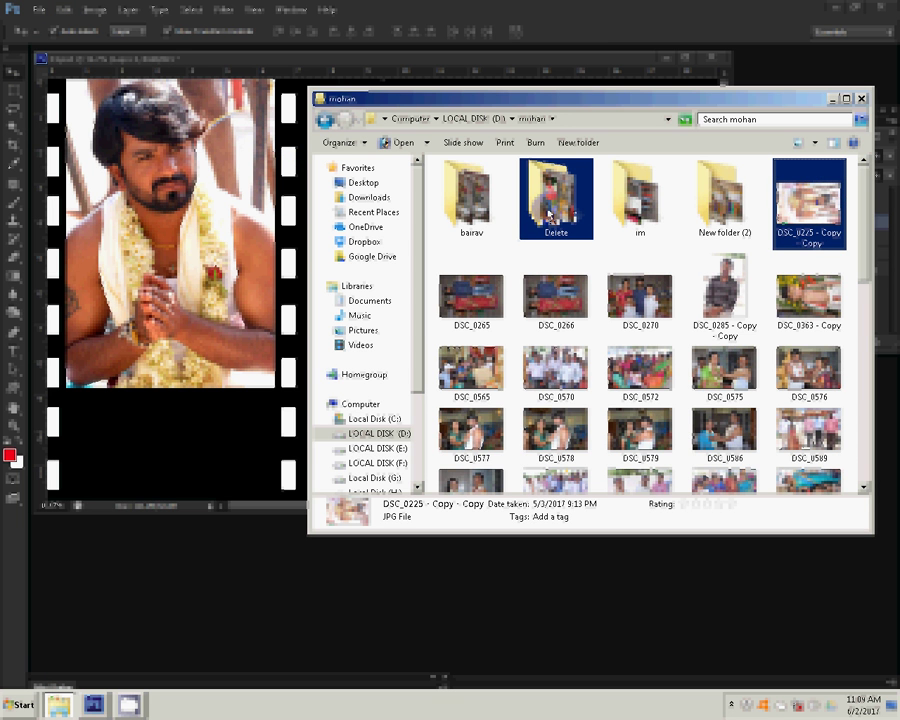
drag(549, 214, 549, 214)
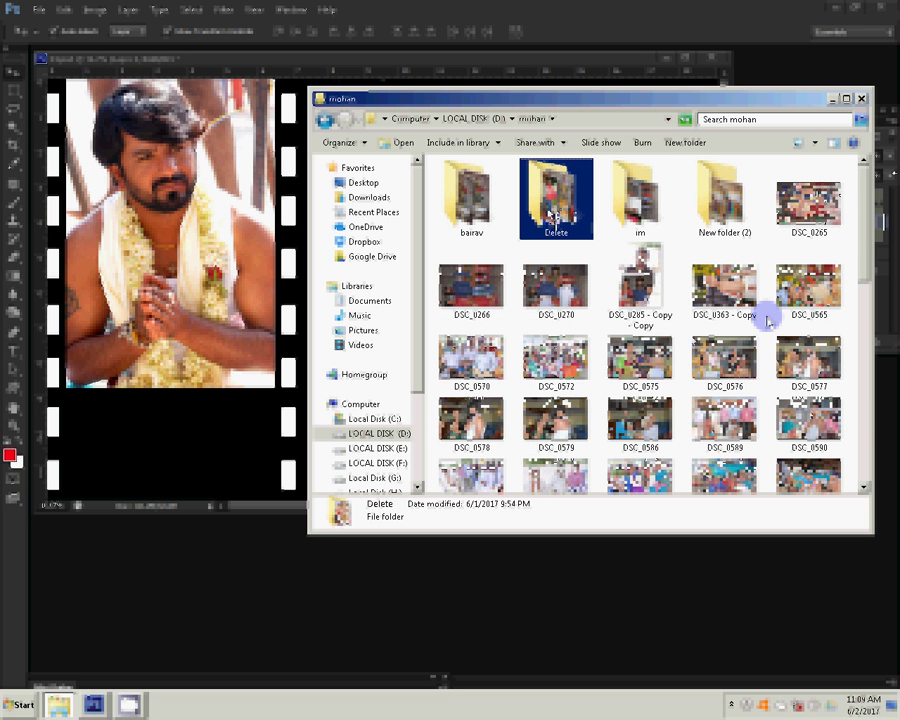
click(471, 357)
ctrl+click(555, 357)
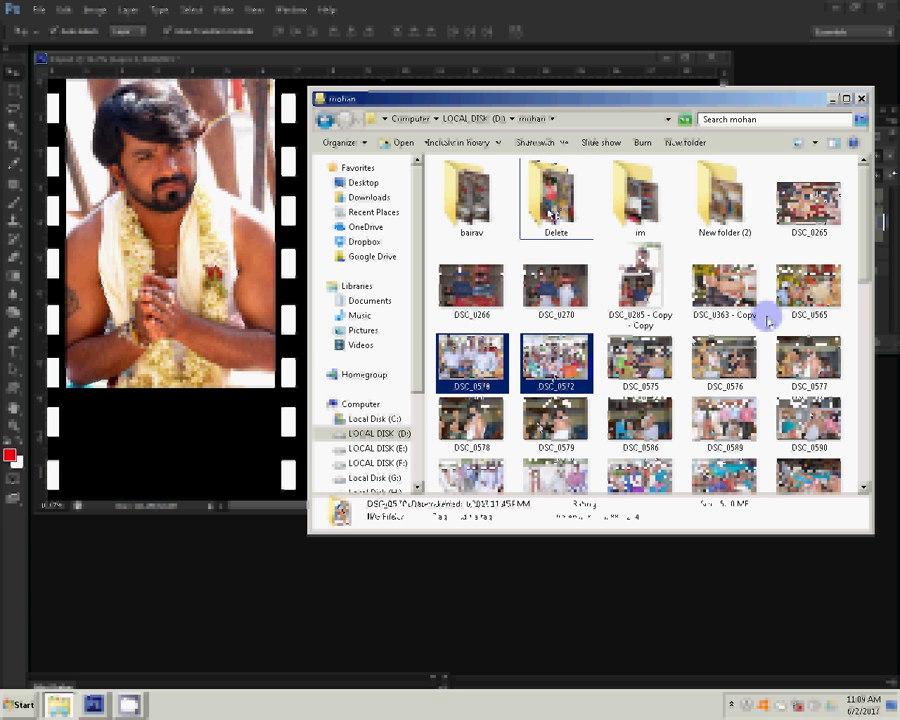
ctrl+click(640, 357)
ctrl+click(724, 357)
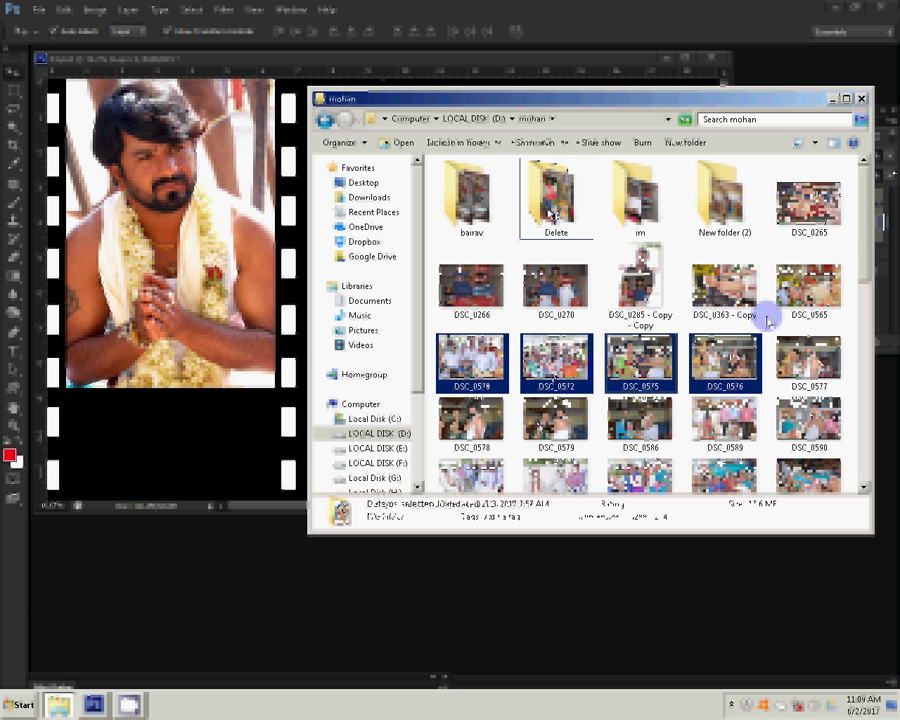
ctrl+click(808, 360)
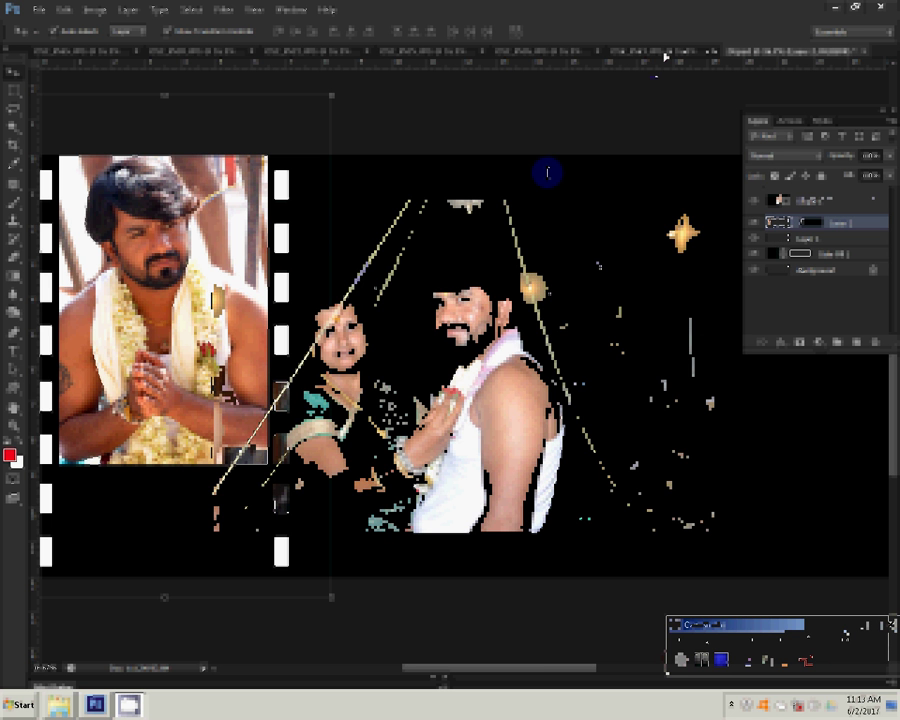
Step: Resize DSC_0577.JPG to 8 inches wide and close it without saving
click(94, 10)
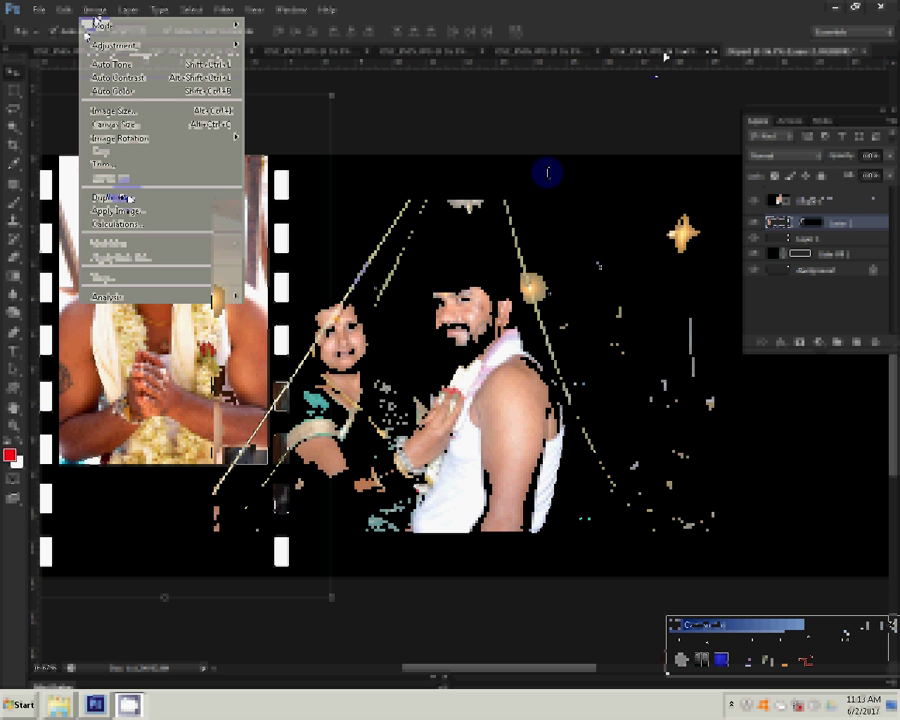
click(113, 110)
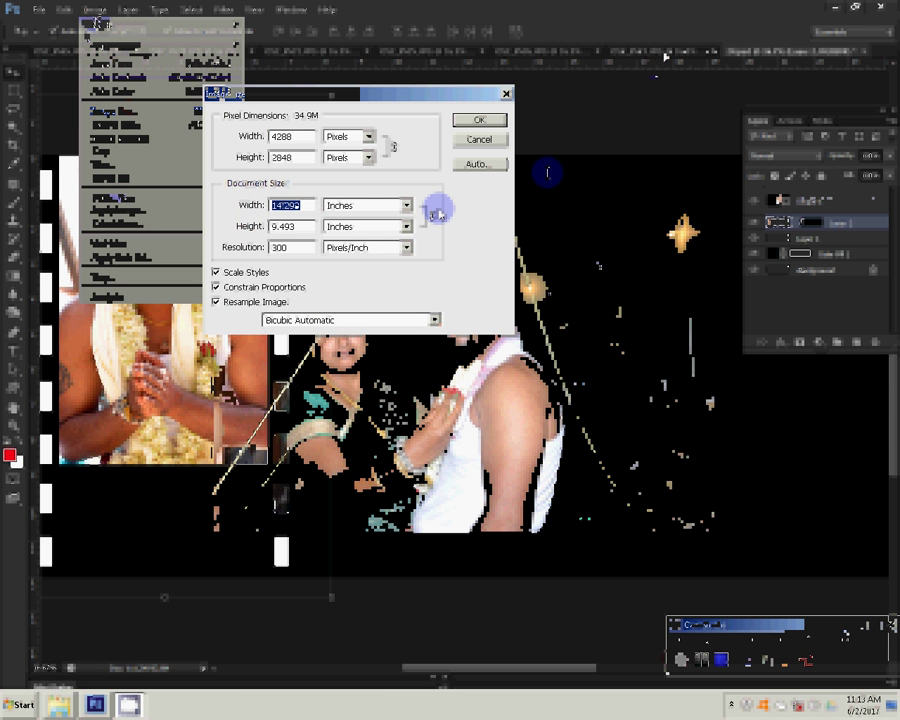
text(8)
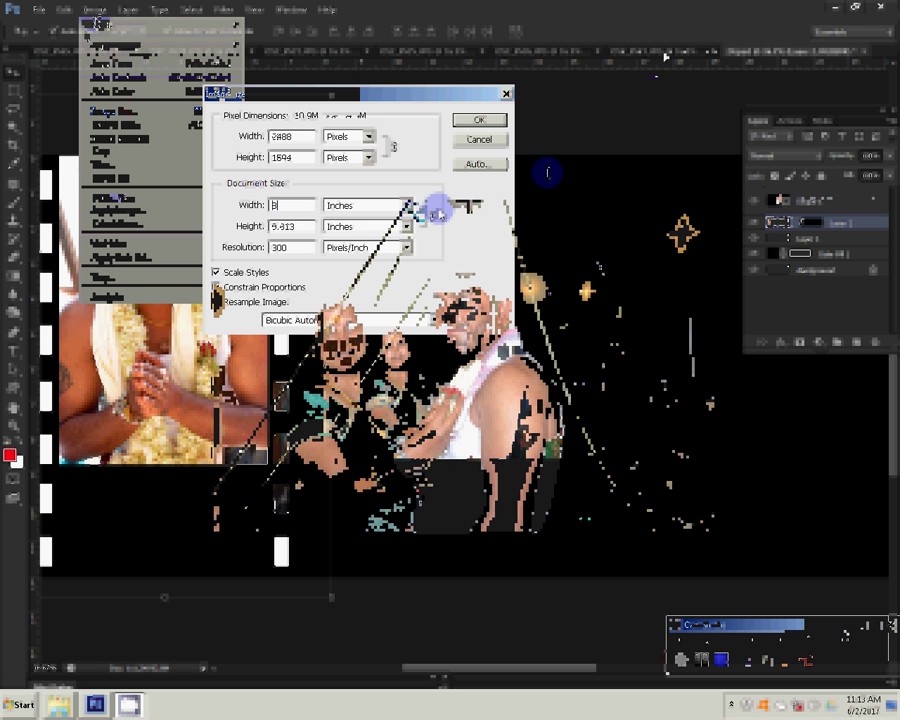
key(ctrl+w)
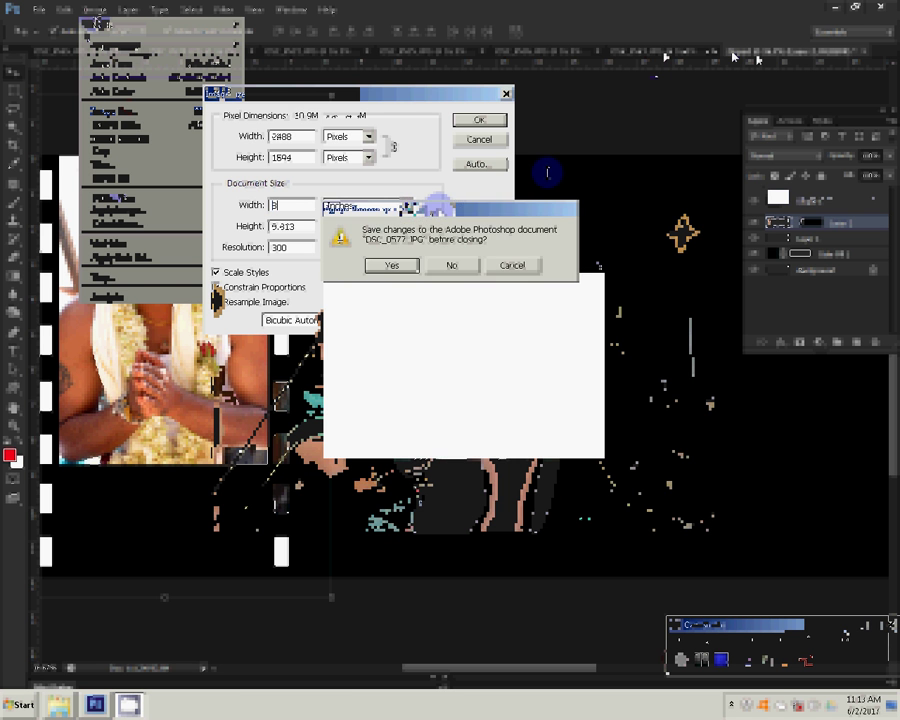
click(449, 264)
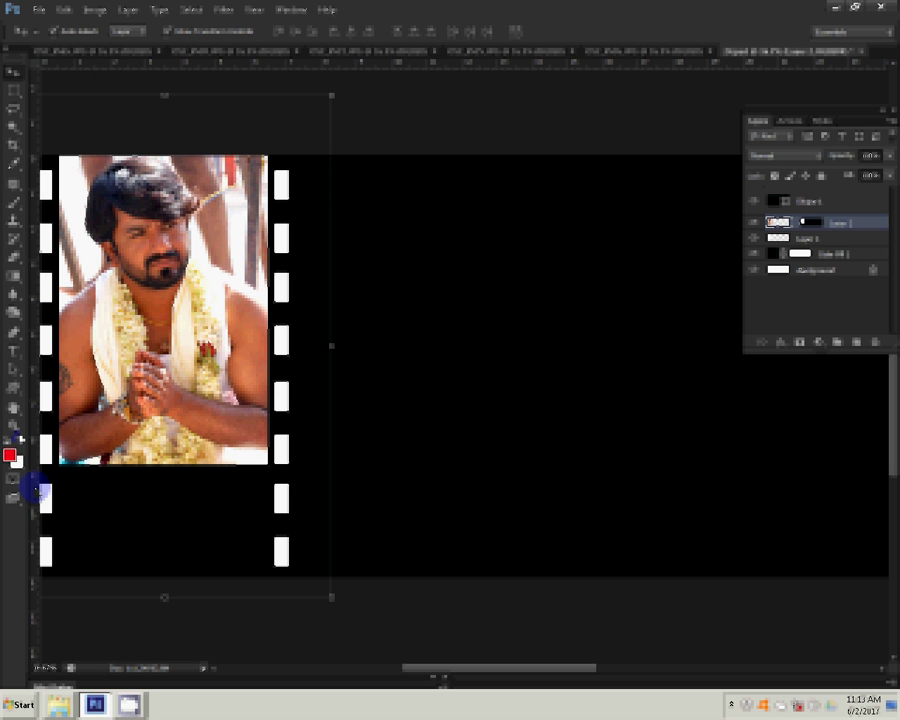
Step: Bottom-align the smaller film-strip copy with the portrait
click(430, 33)
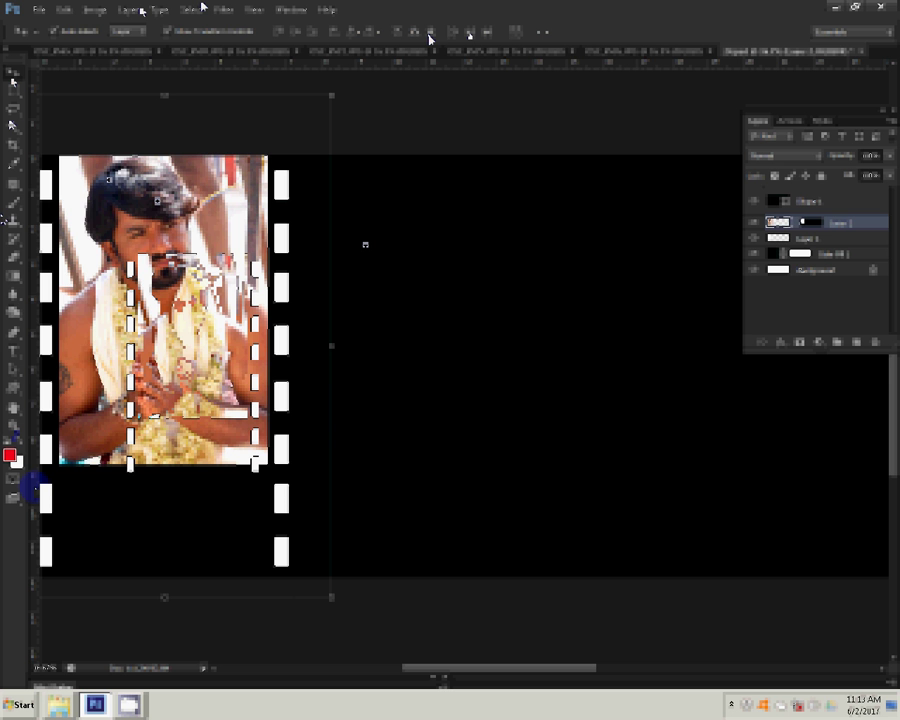
click(62, 9)
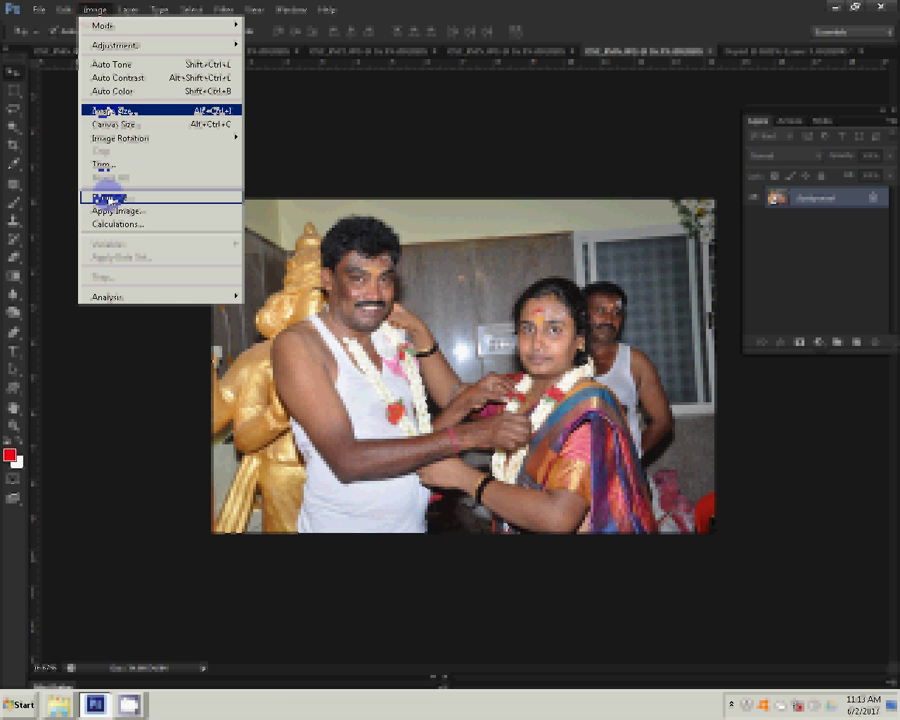
Step: Resize DSC_0576.JPG to 3 inches wide, close it unsaved, and return to the collage
key(ctrl+alt+i)
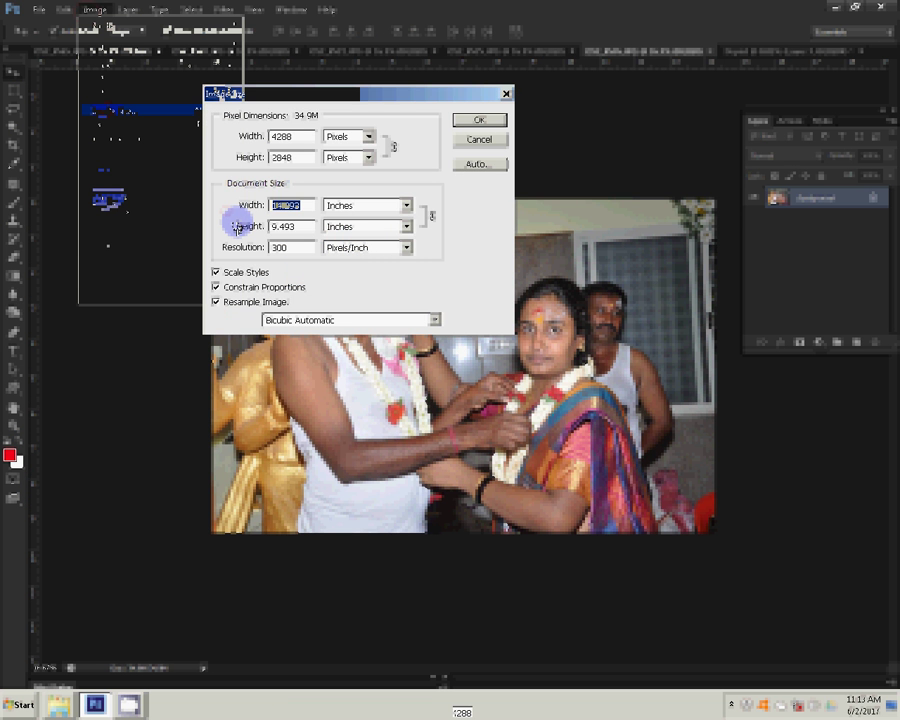
text(3)
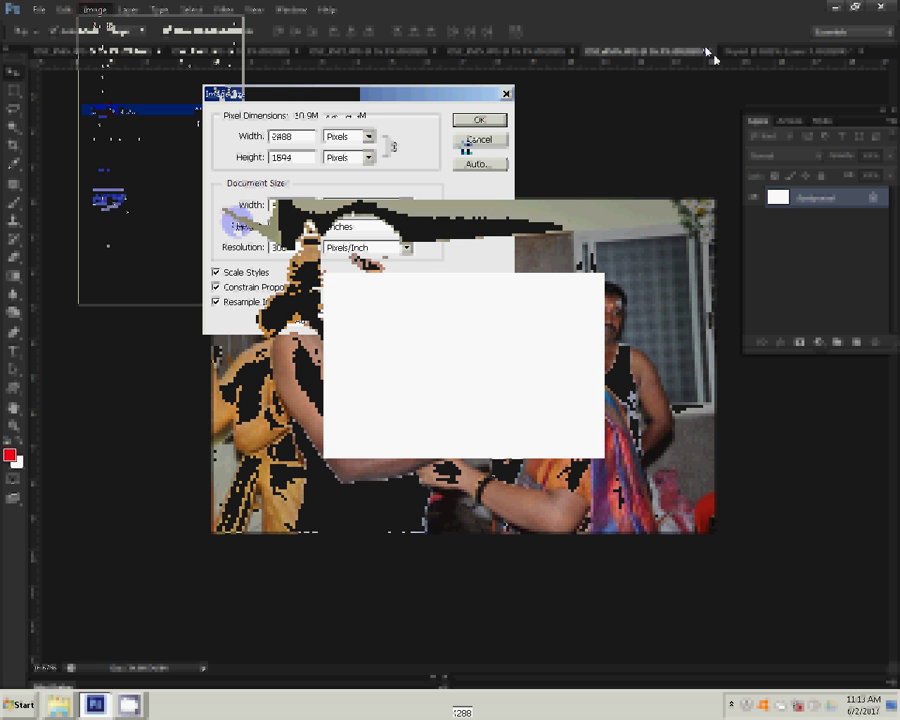
click(707, 49)
click(453, 266)
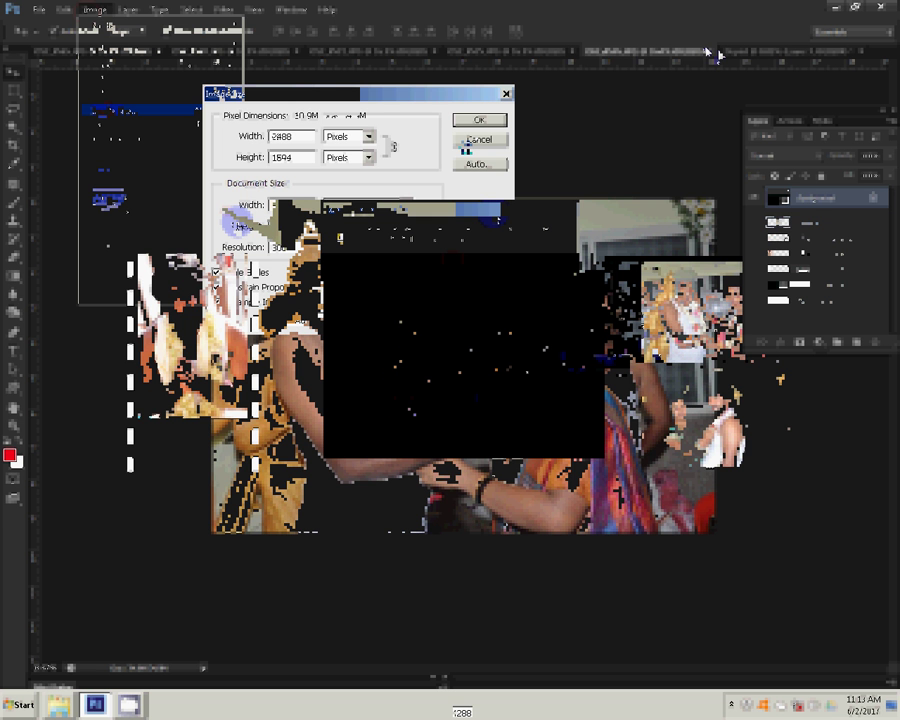
click(570, 163)
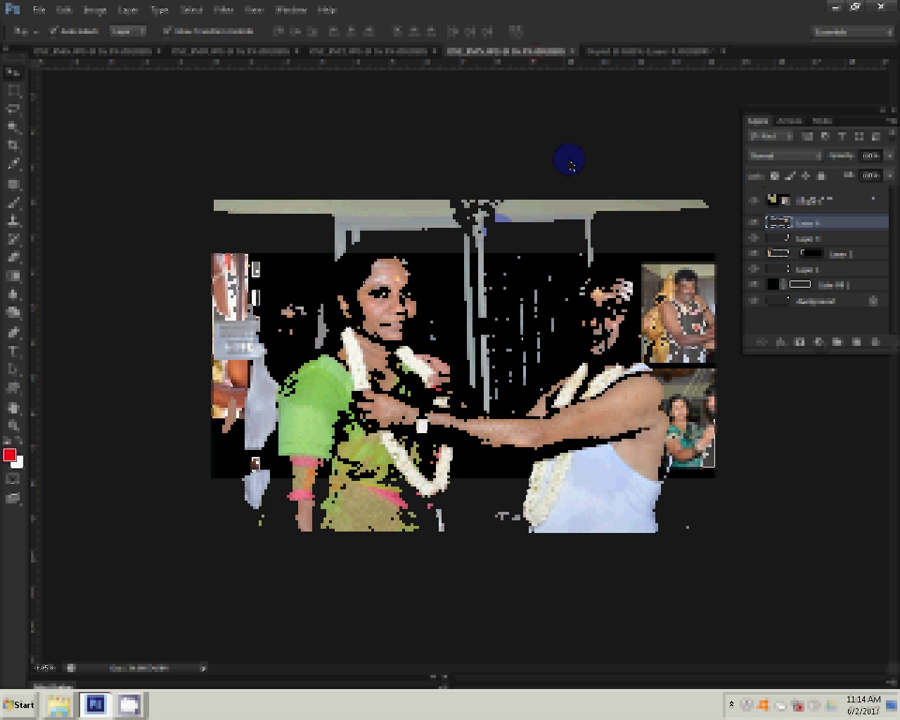
Step: Resize DSC_0575.JPG to 3 inches wide and close it without saving
key(alt+i)
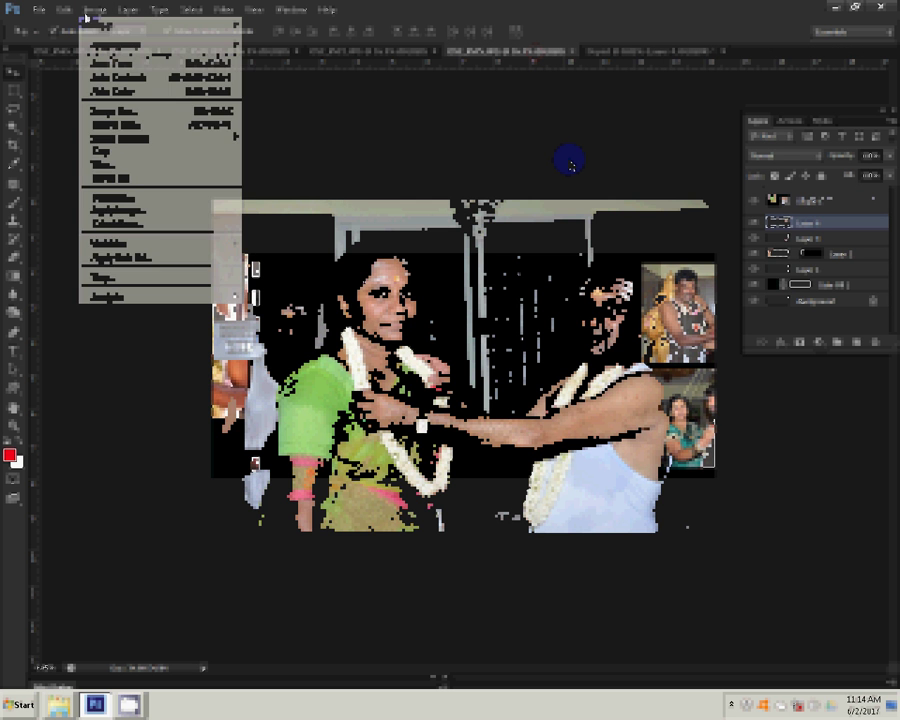
key(i)
double_click(262, 206)
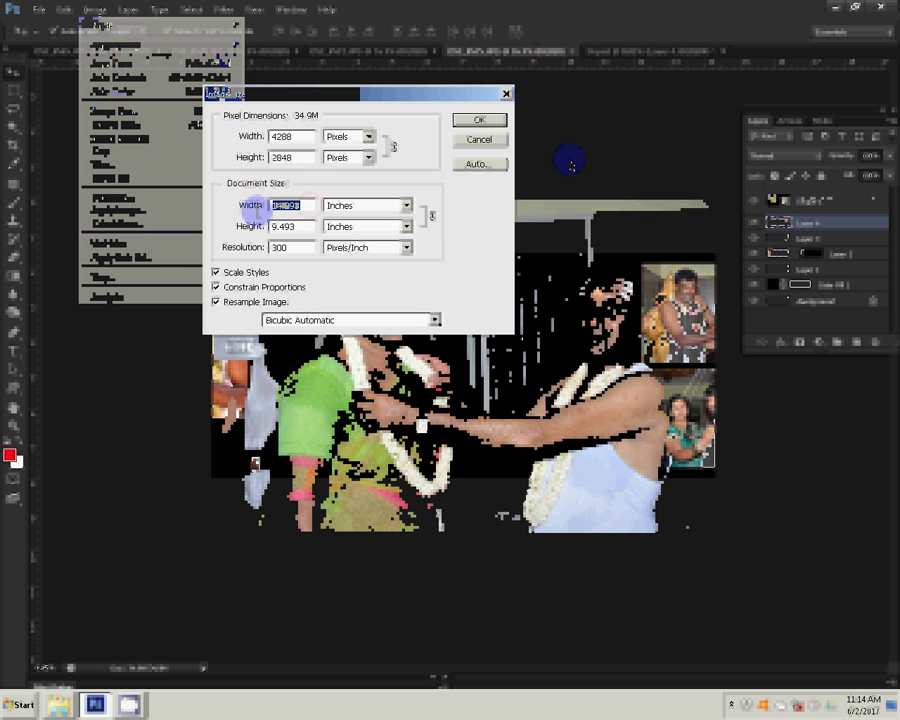
text(3)
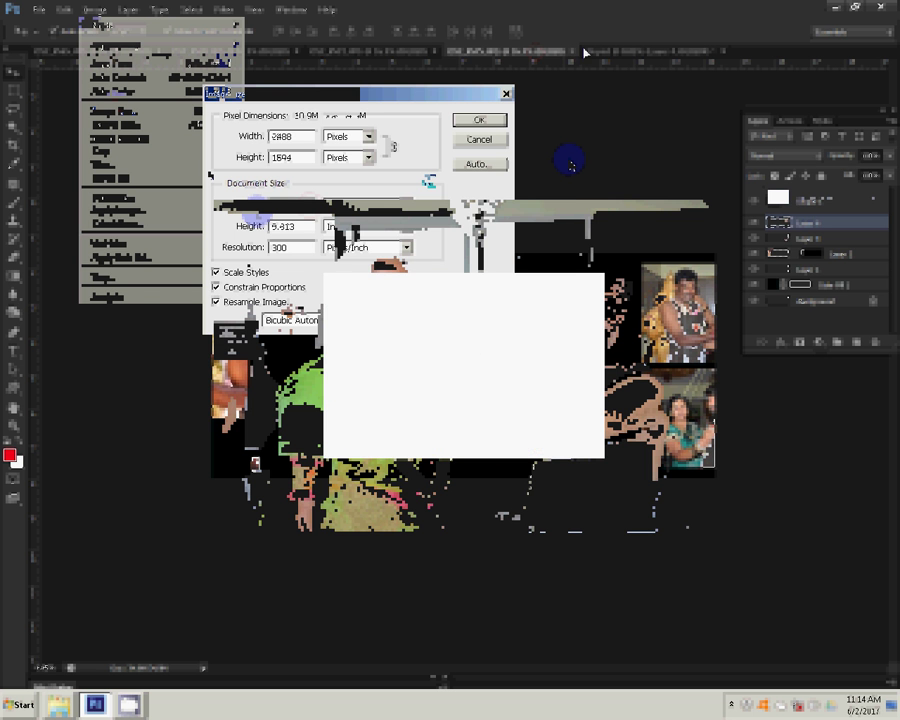
key(ctrl+w)
click(451, 265)
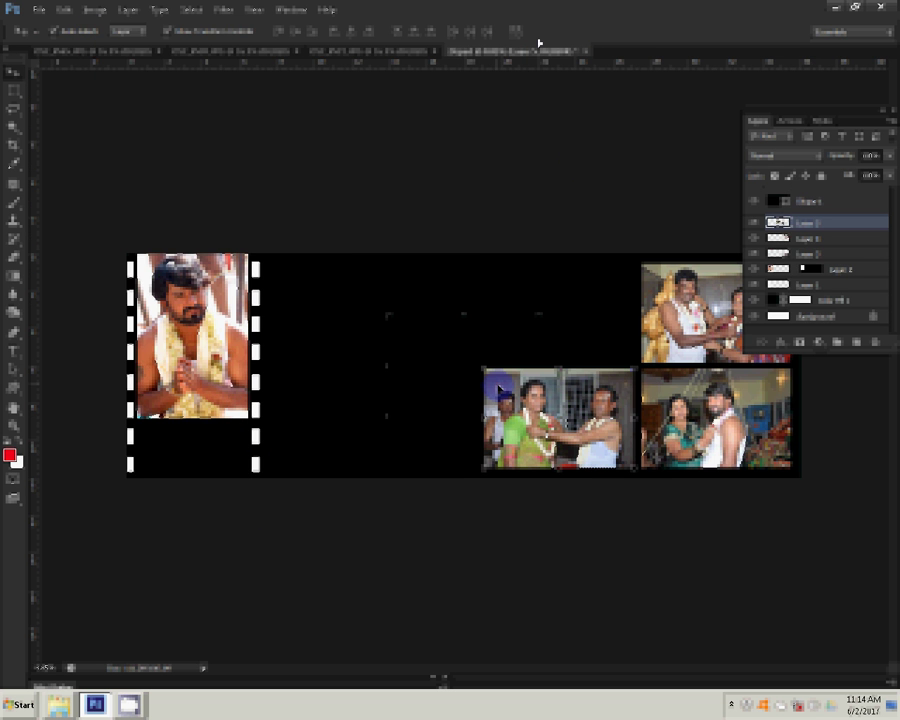
Step: Switch to the DSC_0572 group photo and dismiss the Image > Duplicate prompt
key(ctrl+v)
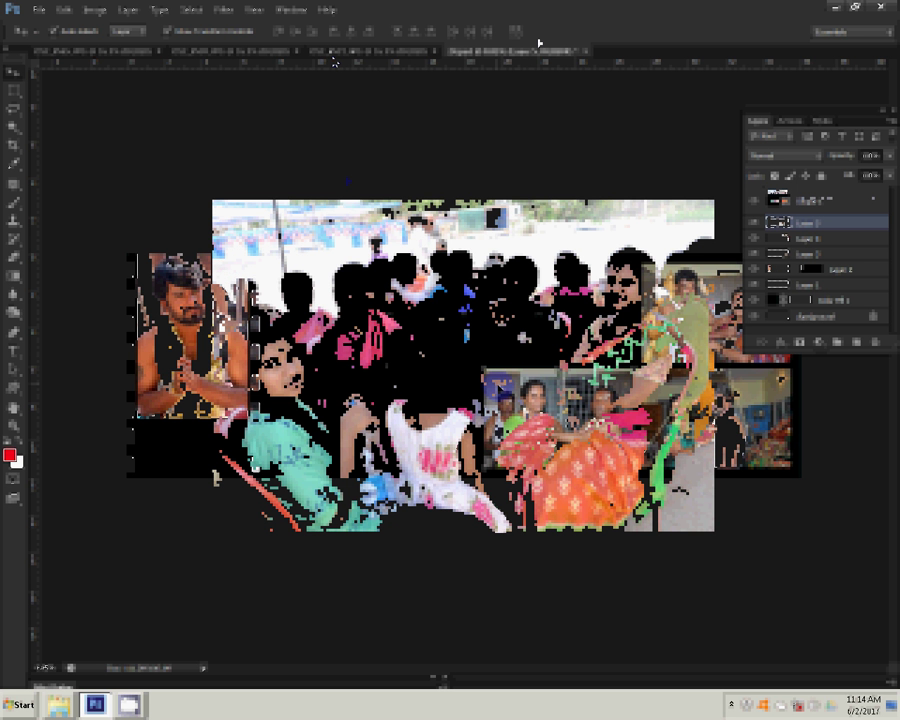
click(91, 20)
click(100, 194)
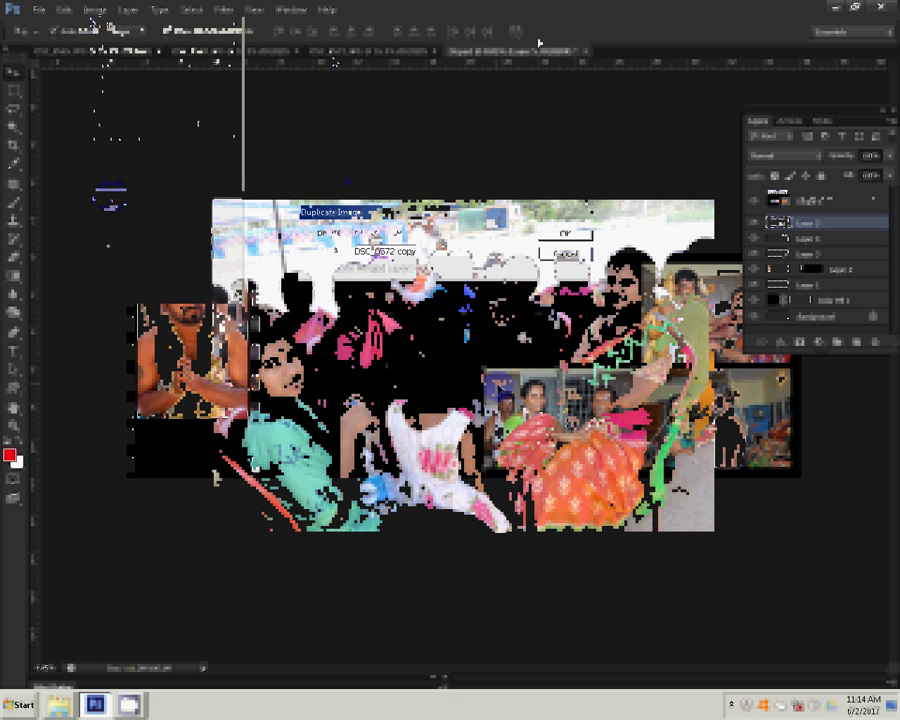
key(Return)
Step: Resize DSC_0572 to 8 inches wide and close it without saving
click(93, 11)
click(90, 112)
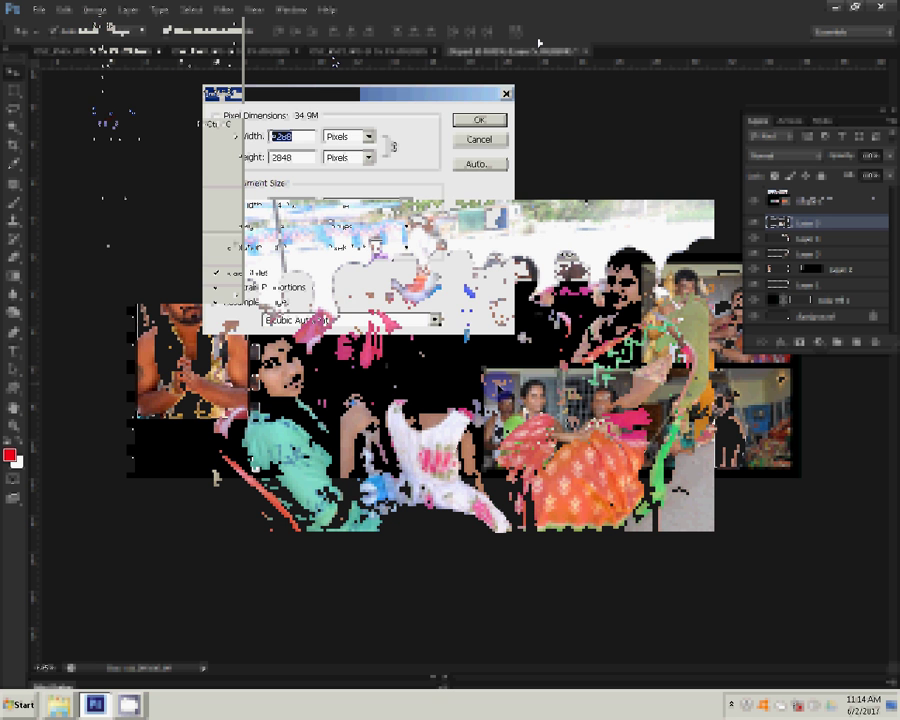
click(270, 205)
text(8)
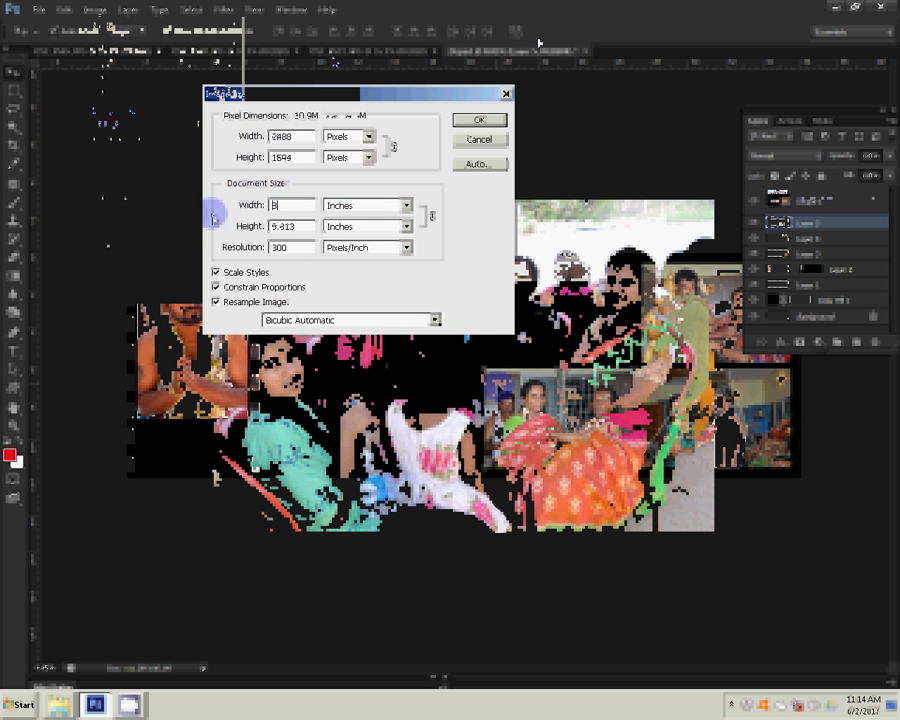
click(477, 120)
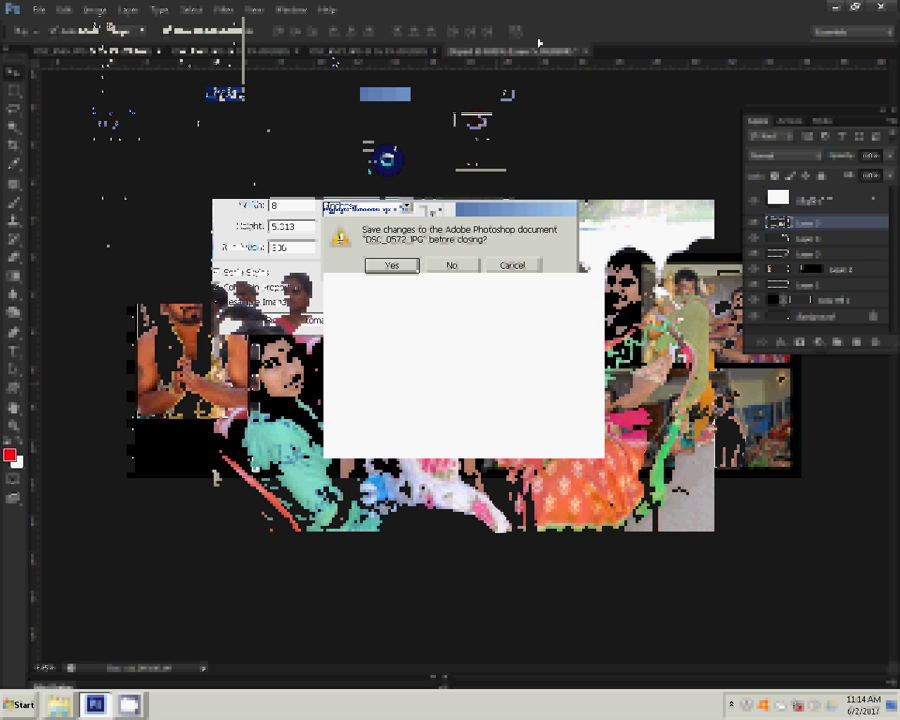
click(442, 268)
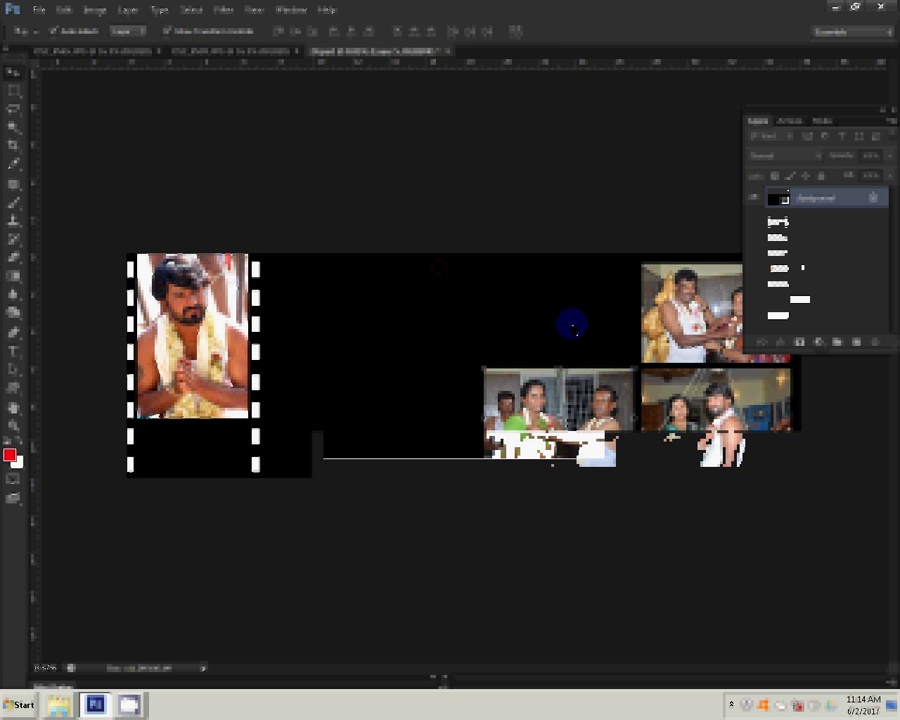
Step: Drag the group photo into the grid slot above the middle photo, then bring up the men-in-white-shirts photo
mouse_move(199, 314)
mouse_down()
mouse_move(468, 353)
mouse_move(496, 314)
mouse_up()
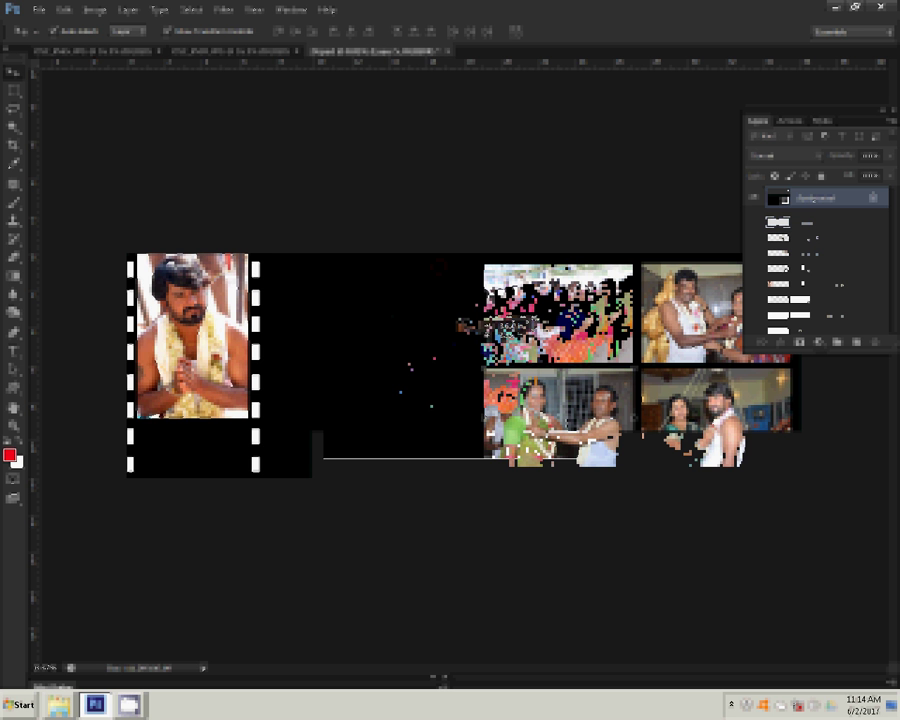
click(218, 51)
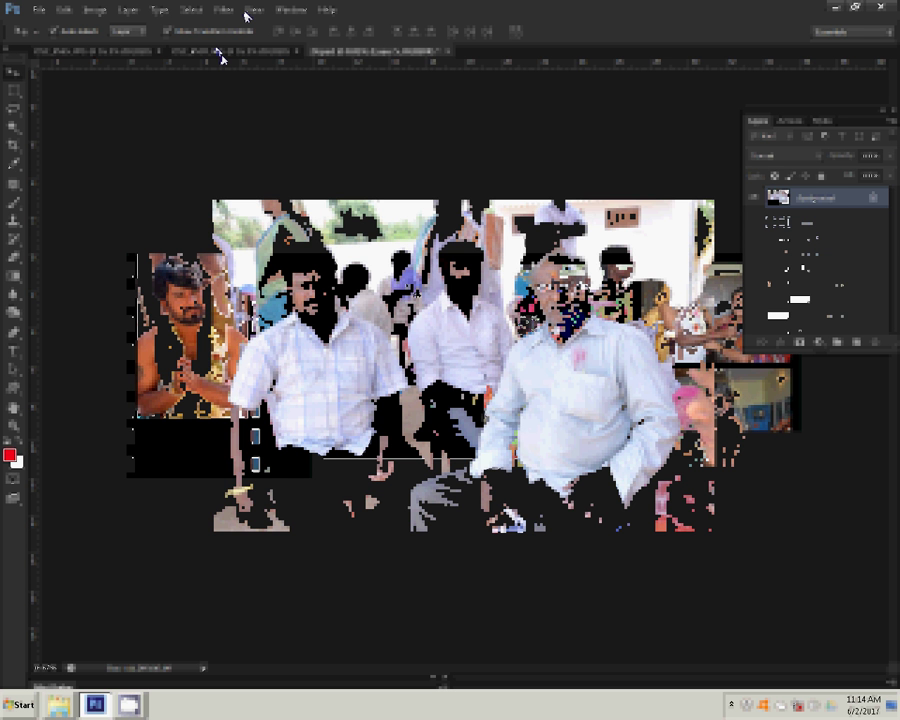
Step: Resize the men-in-white-shirts photo to 8 inches wide and close it without saving
click(95, 10)
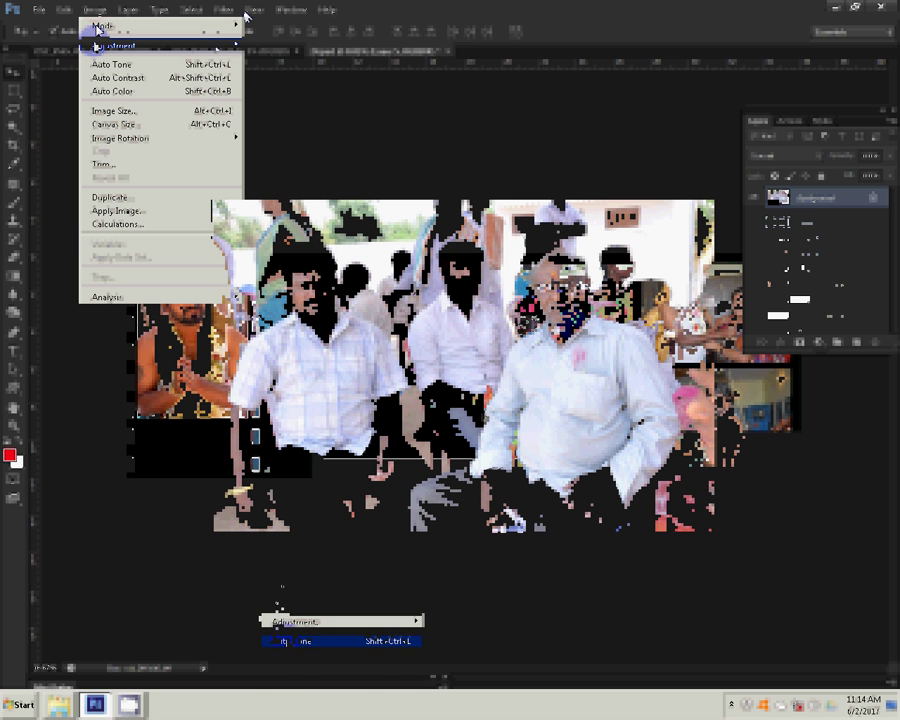
click(113, 110)
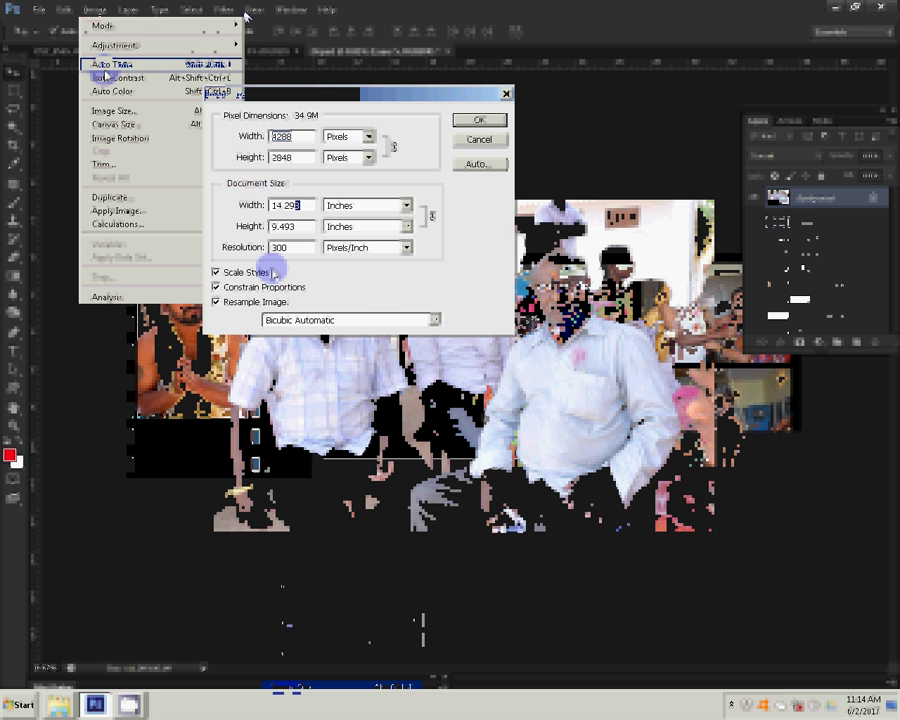
text(8)
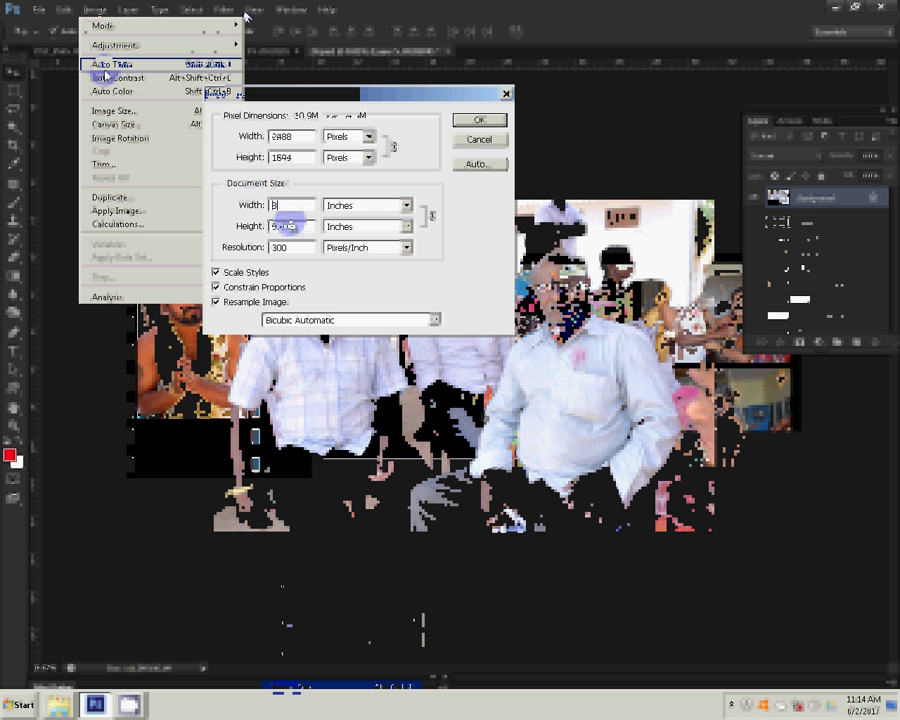
click(477, 119)
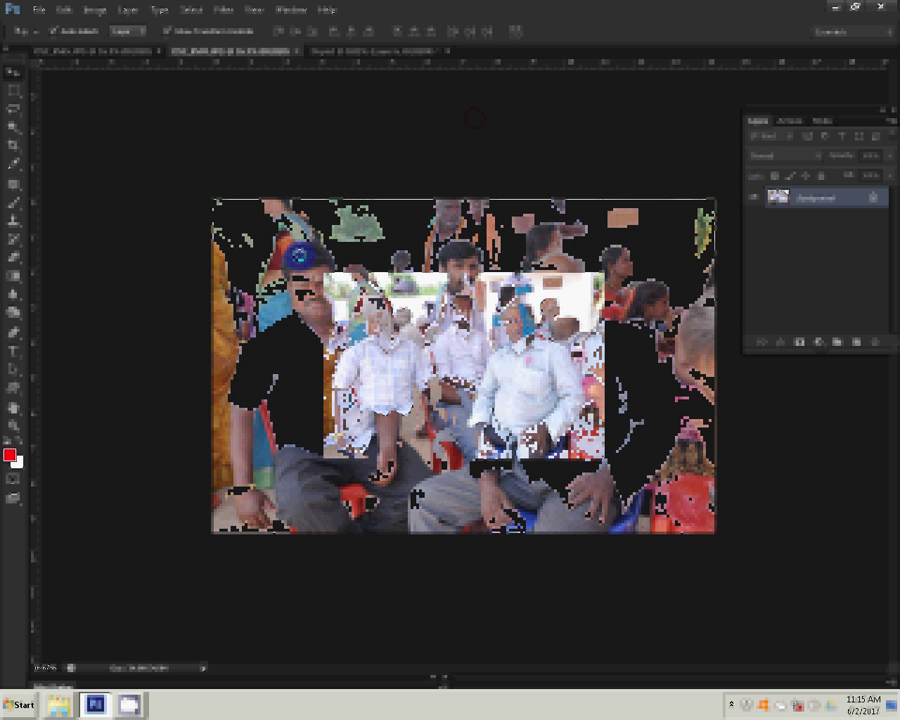
key(ctrl+w)
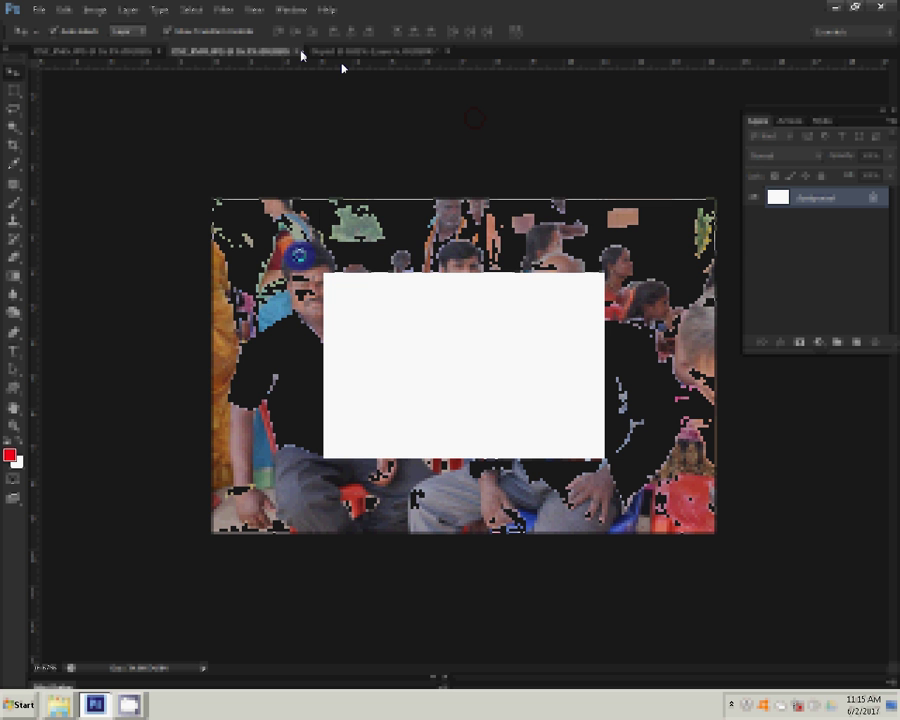
key(n)
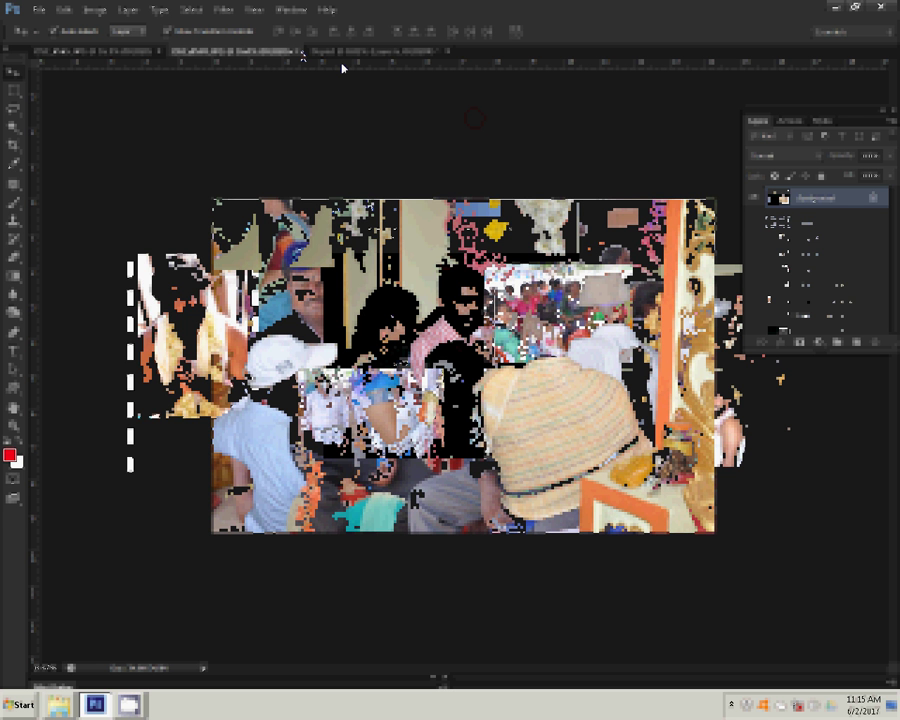
Step: Resize the temple photo to 8 inches wide (2400 × 1594 px) and close it unsaved
click(94, 9)
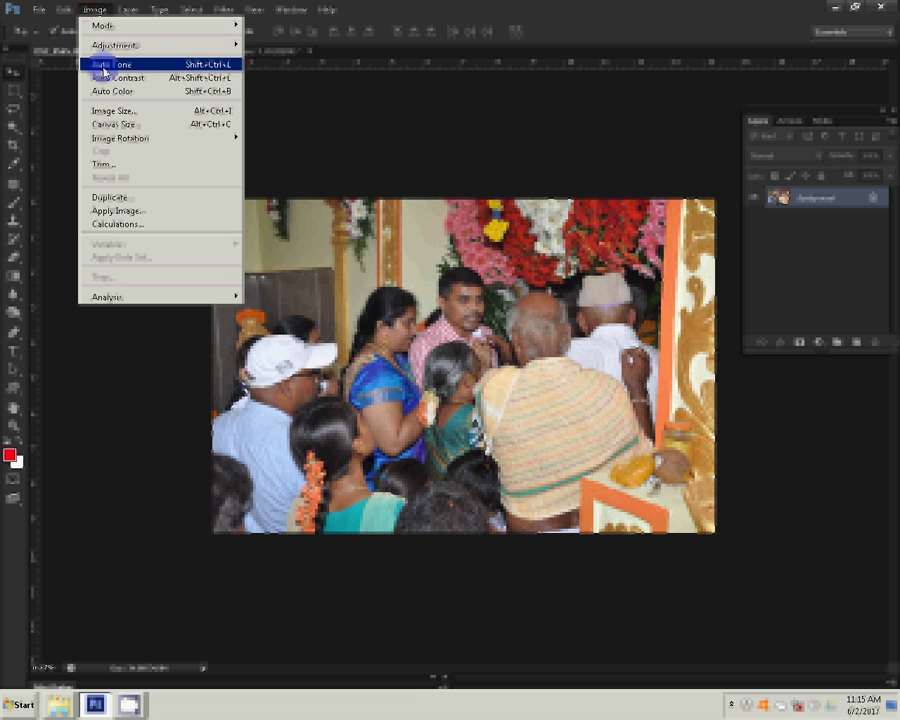
click(105, 111)
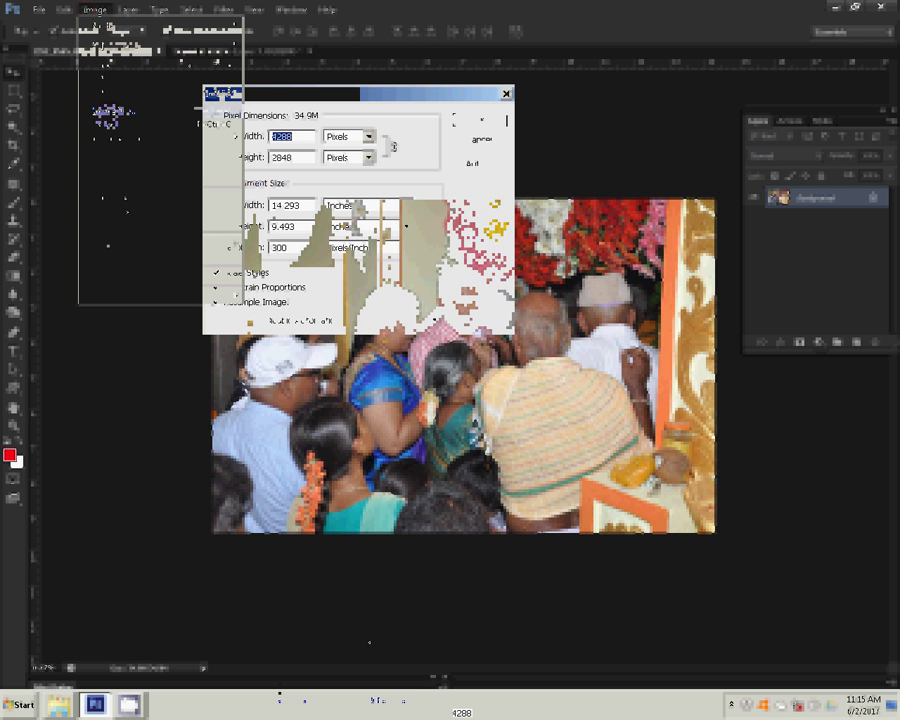
double_click(272, 205)
text(8)
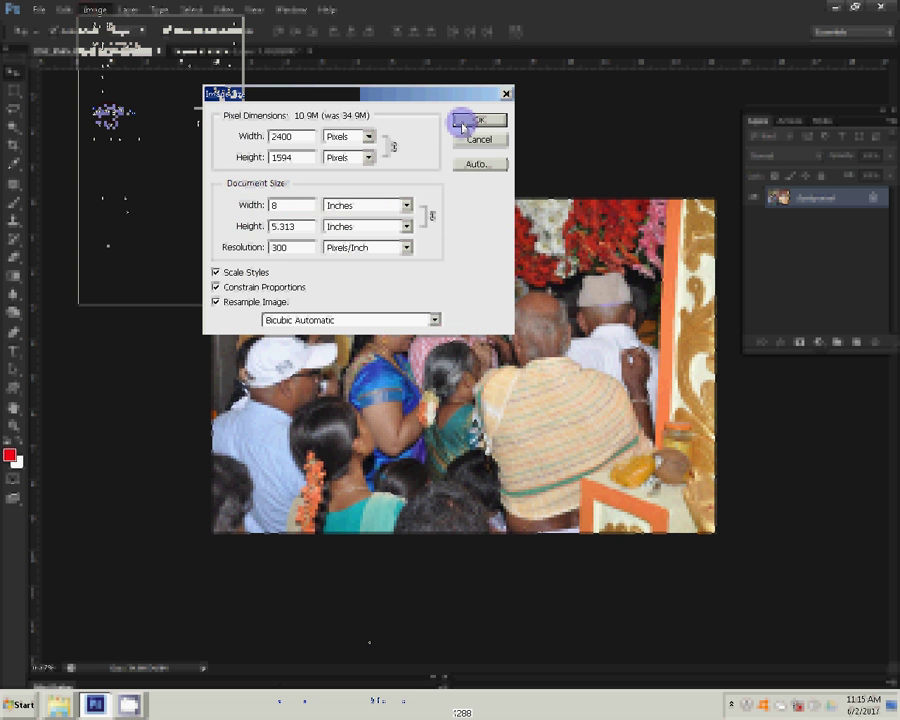
click(470, 120)
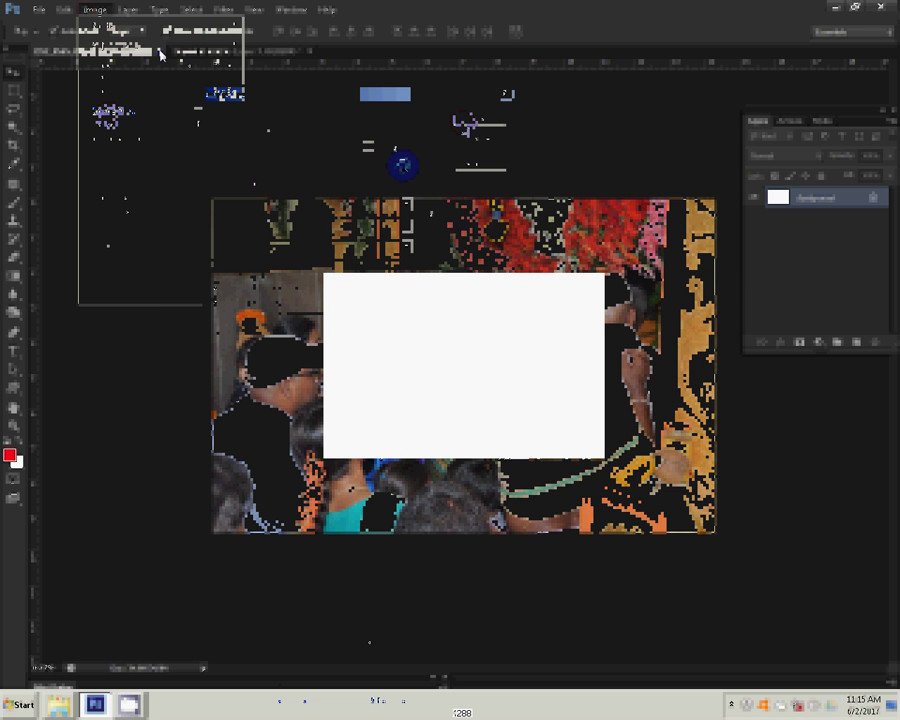
click(160, 52)
click(452, 264)
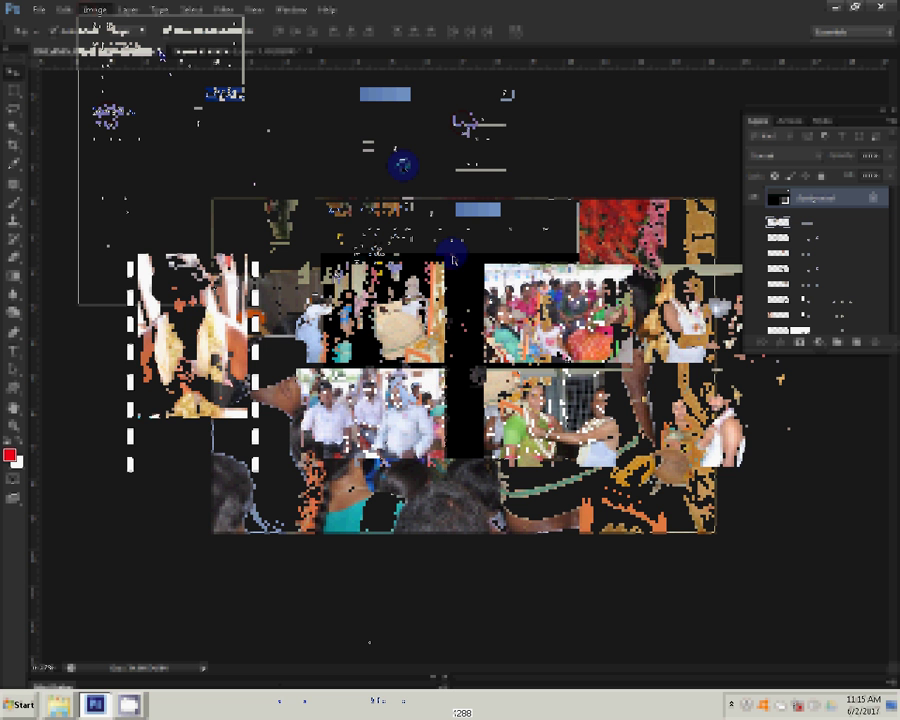
click(327, 62)
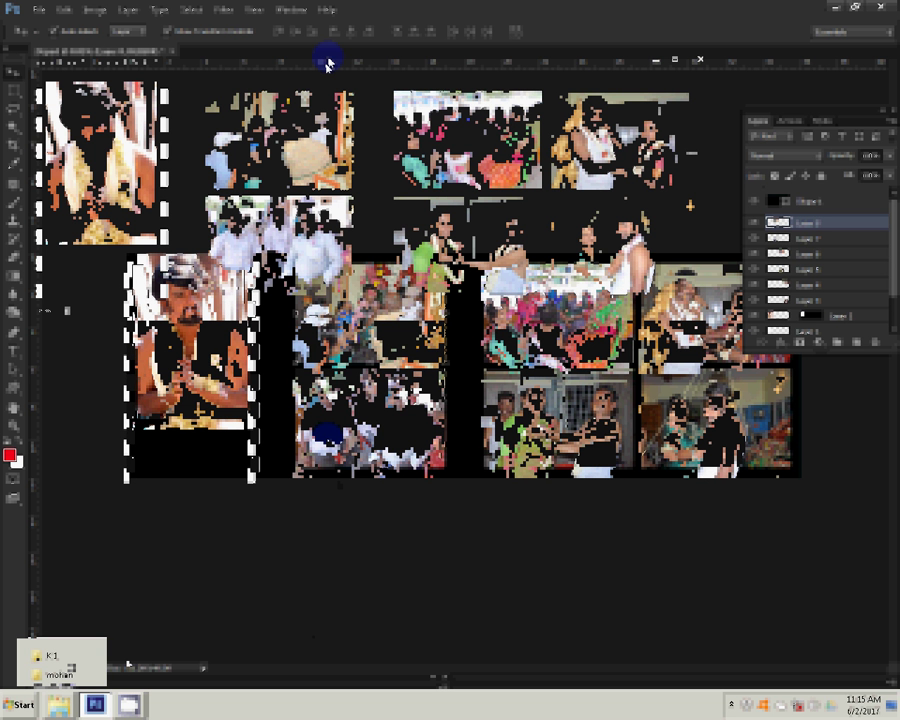
Step: In Explorer, delete the six already-used photos and select DSC_0592
click(70, 667)
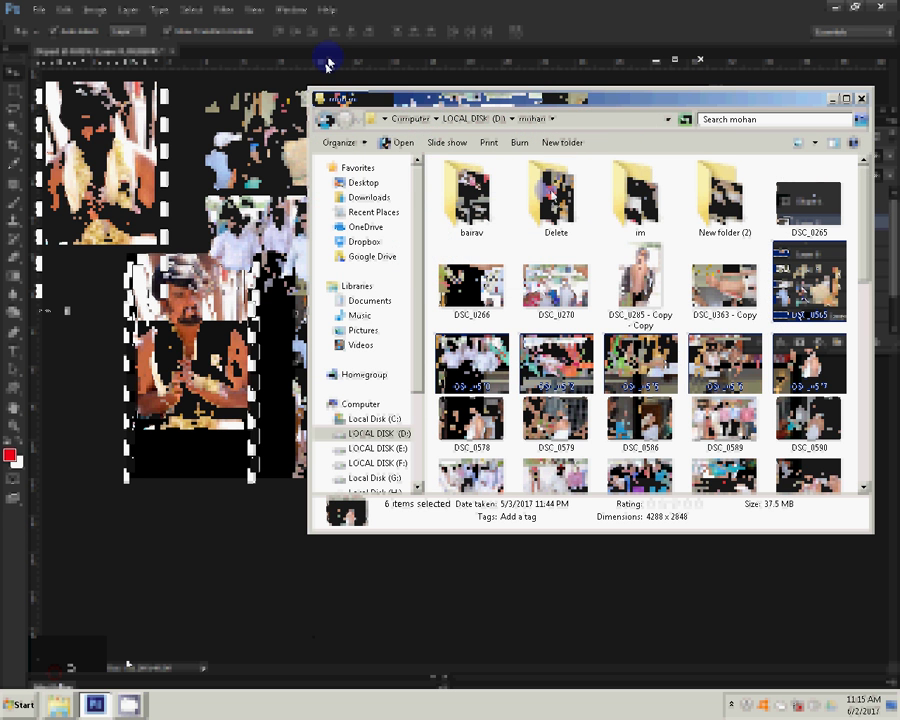
key(Delete)
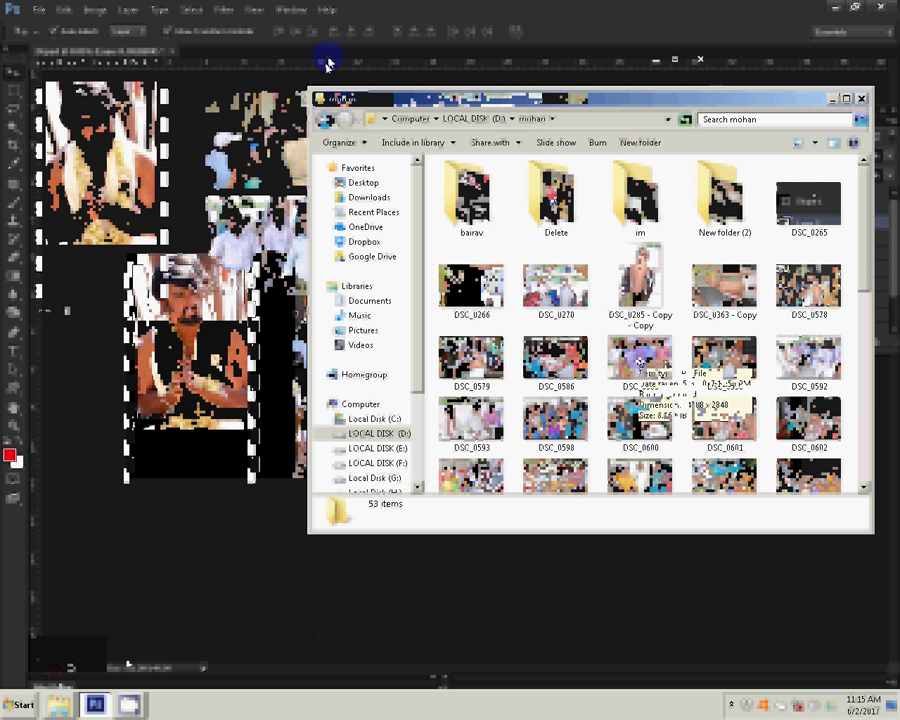
click(808, 358)
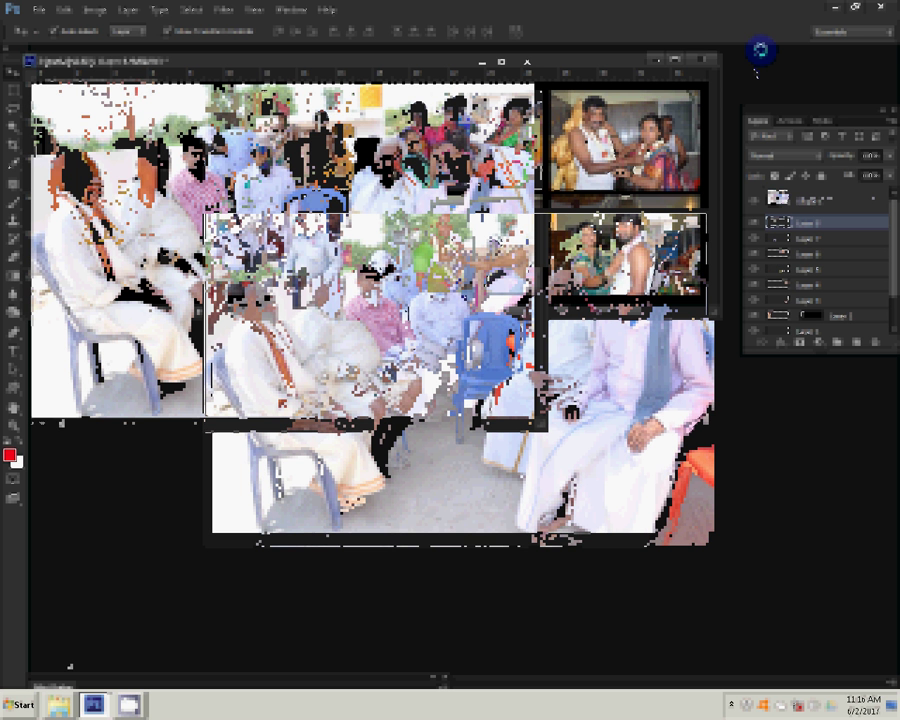
Step: Leave DSC_0592's canvas size unchanged and resize the image to 5 inches wide
click(222, 9)
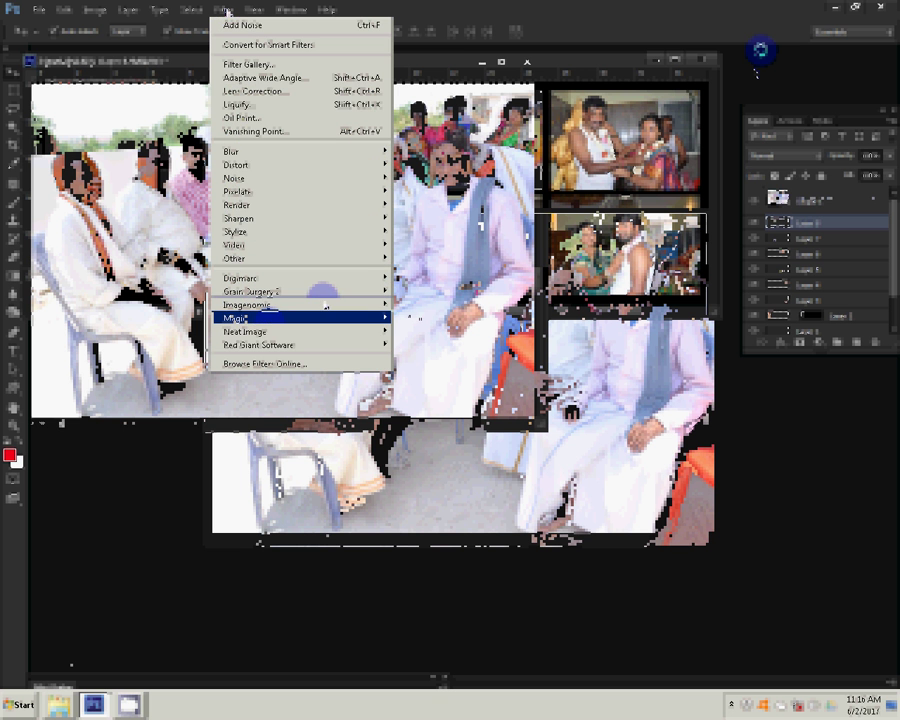
mouse_move(237, 318)
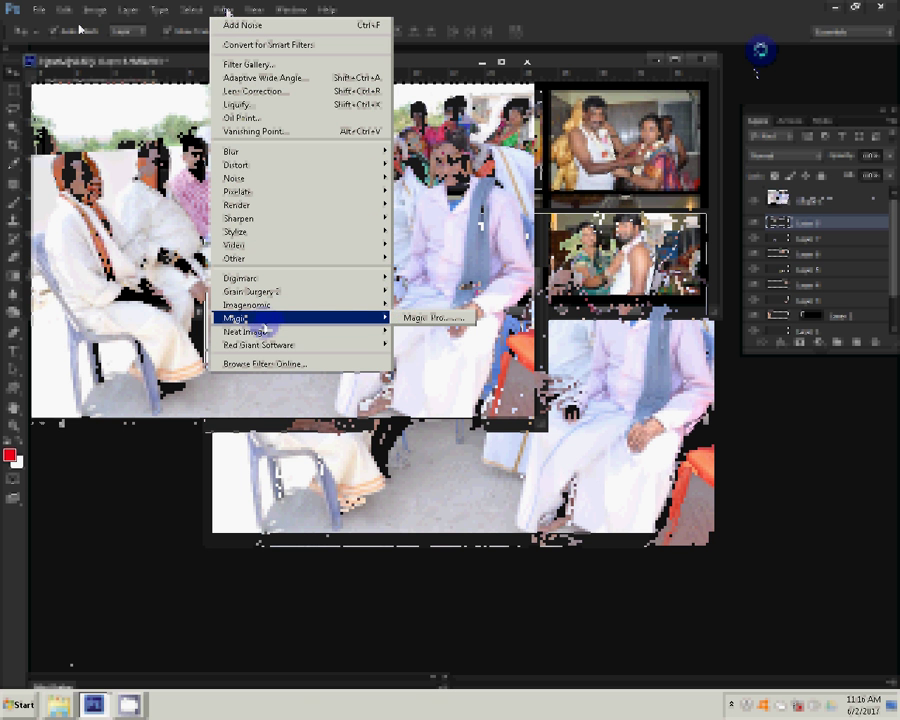
click(110, 112)
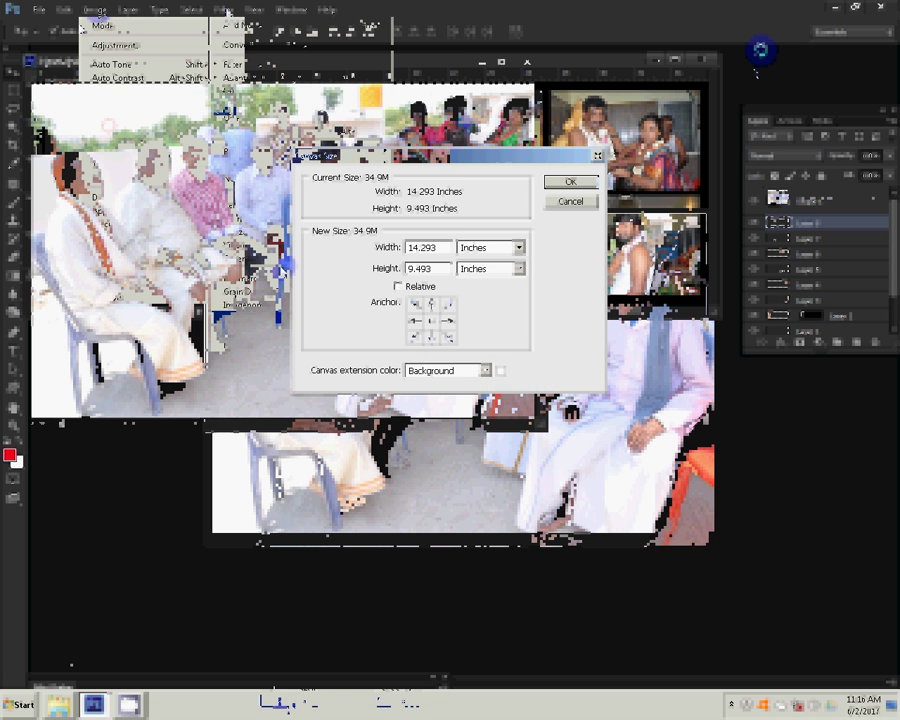
drag(450, 247, 324, 254)
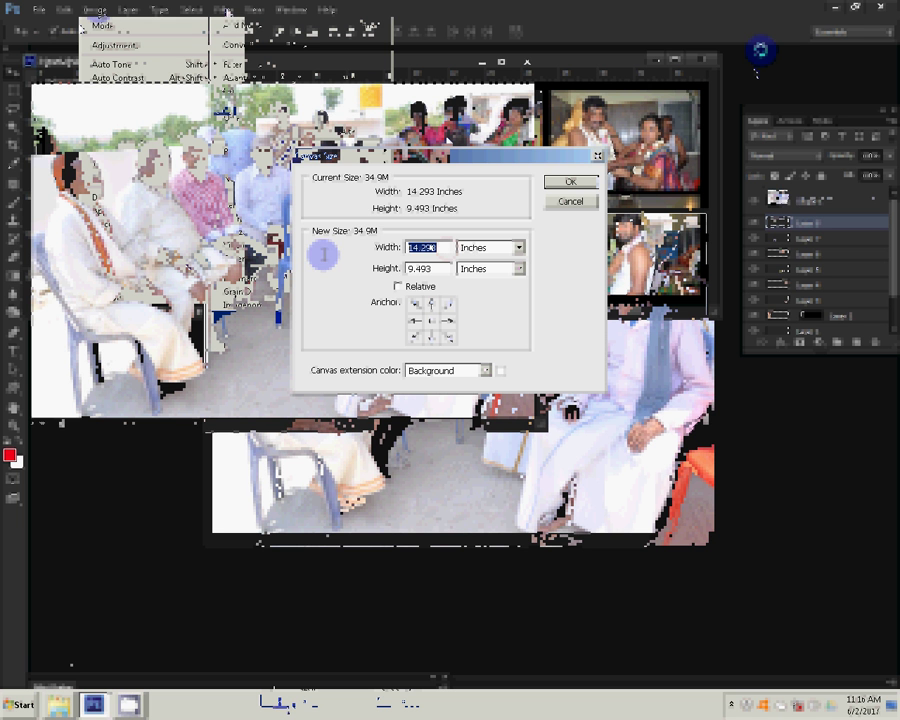
text(6)
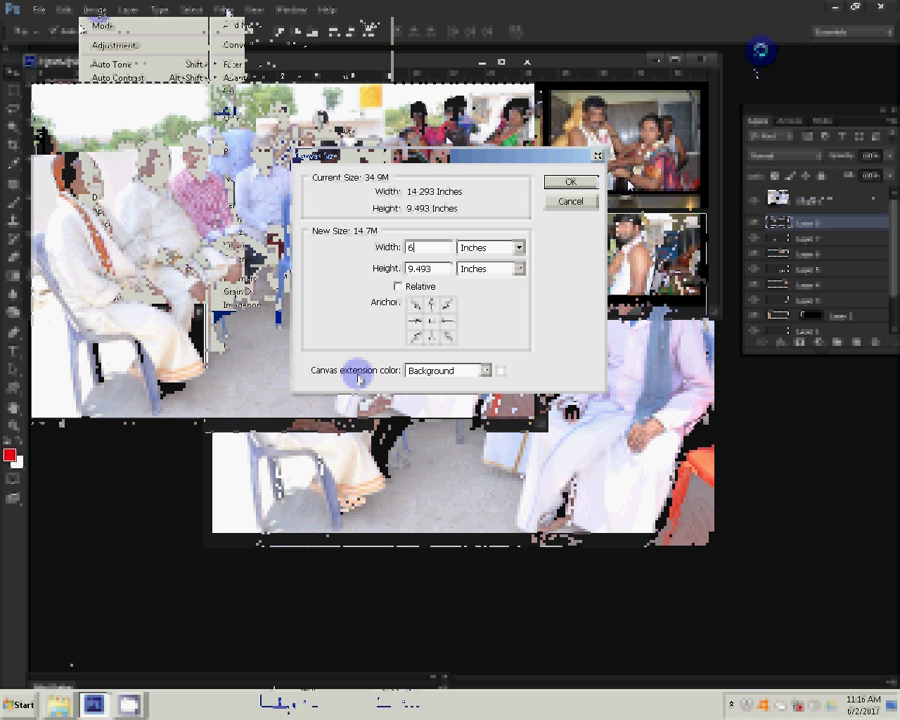
key(Return)
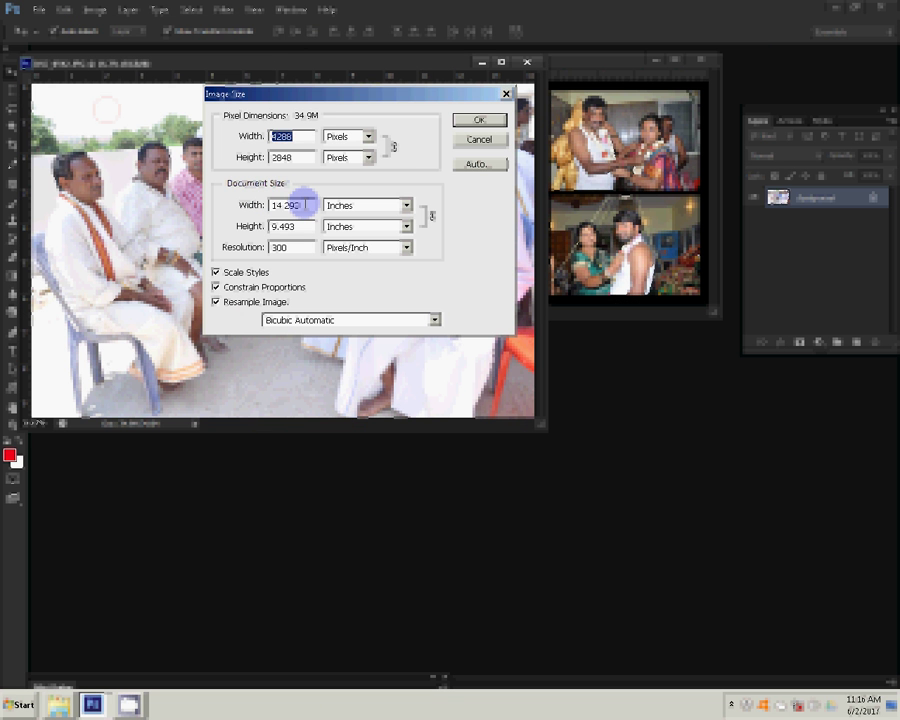
double_click(305, 204)
text(5)
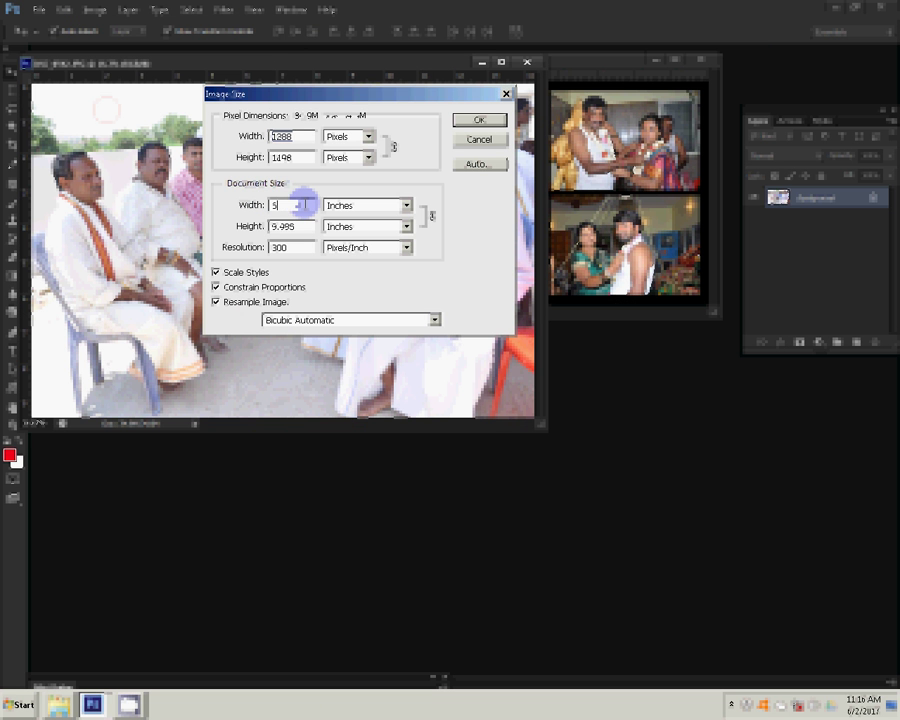
key(Return)
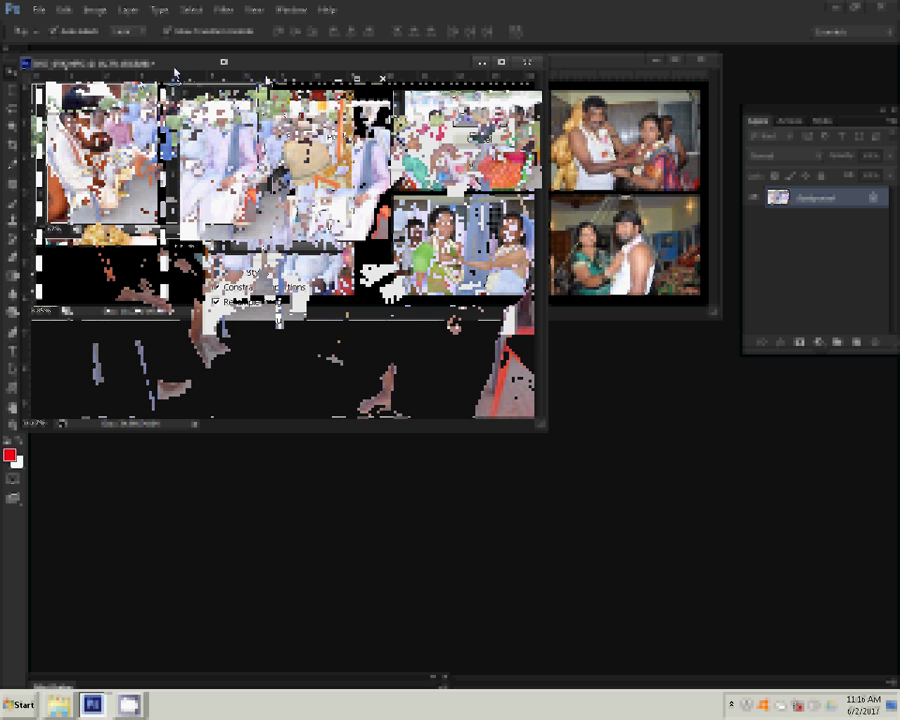
Step: Close DSC_0592 without saving and select Group 1 in the collage
key(ctrl+Tab)
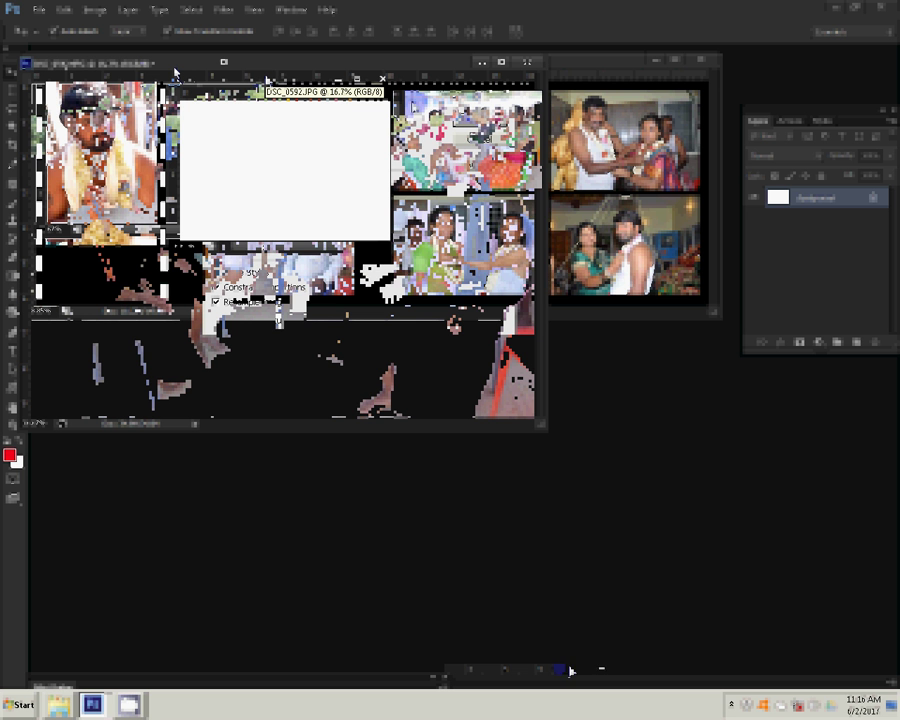
key(ctrl+w)
key(n)
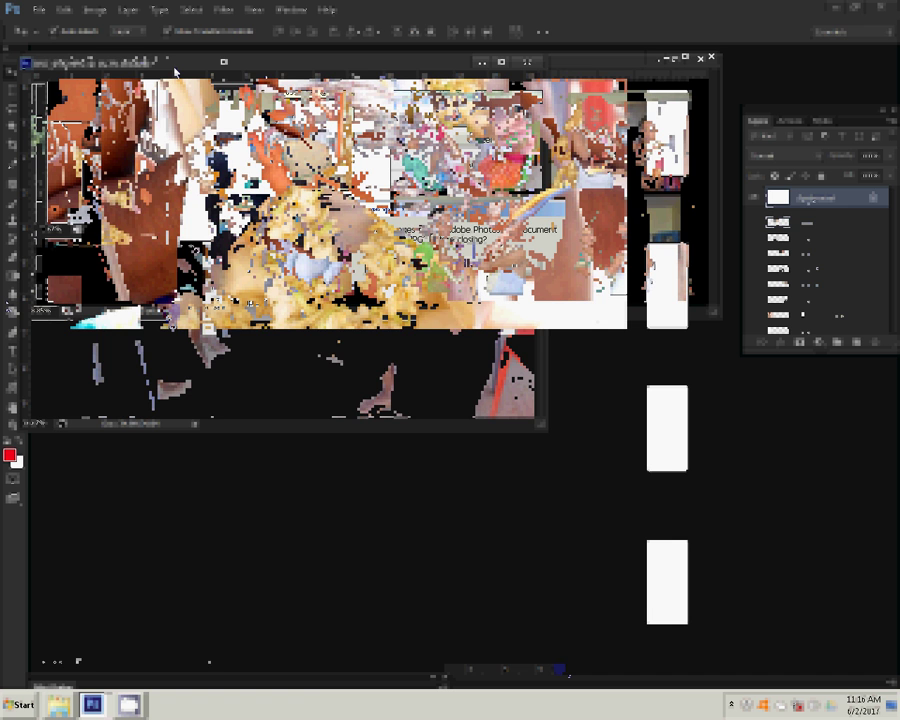
click(362, 462)
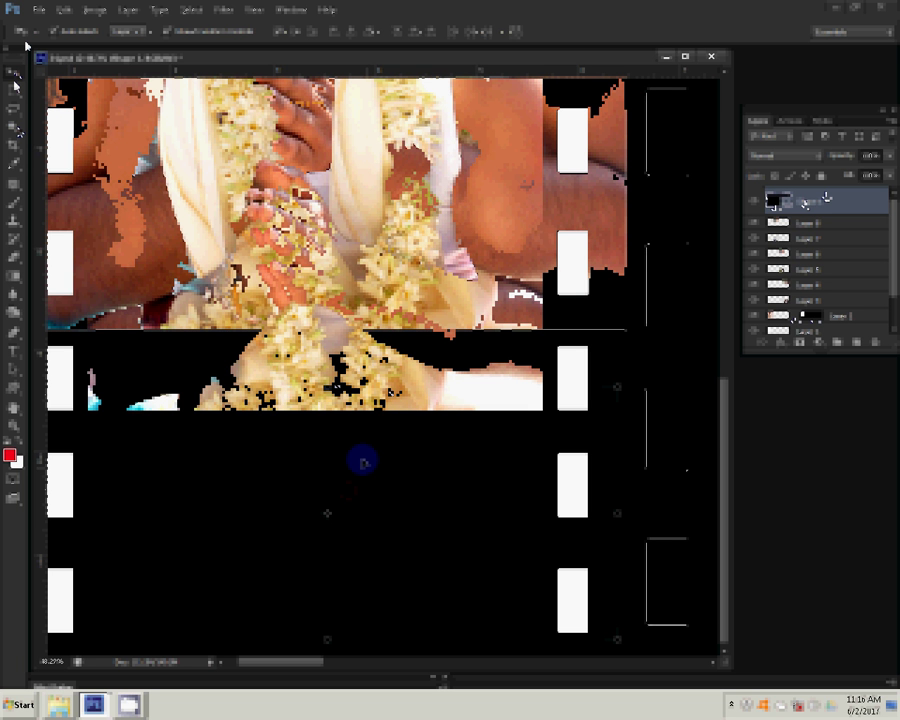
Step: Rasterize the top frame layer and magic-wand select its lower frame area
right_click(826, 198)
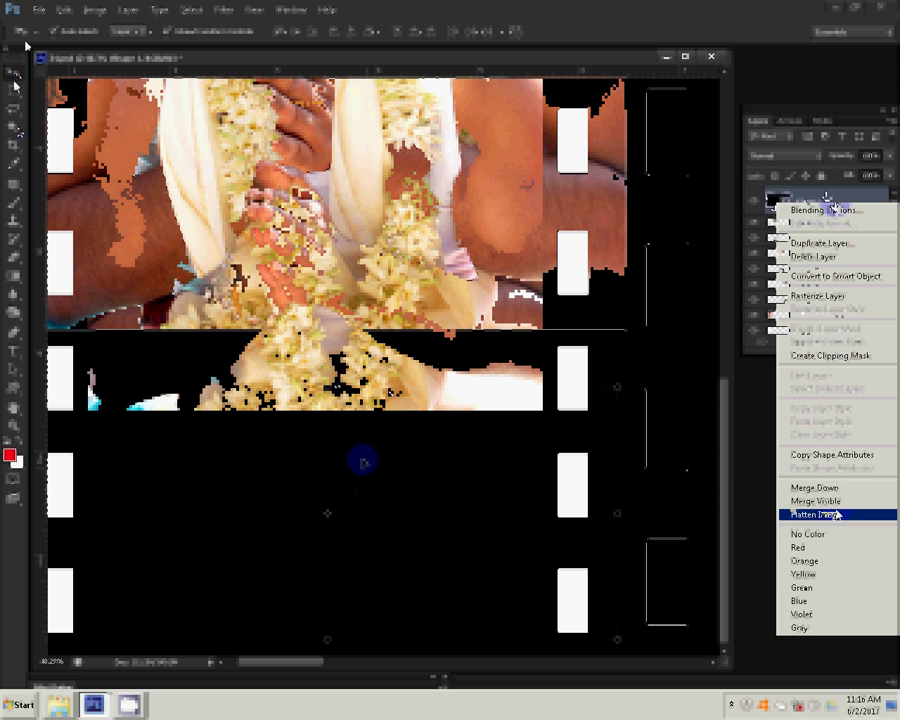
click(888, 296)
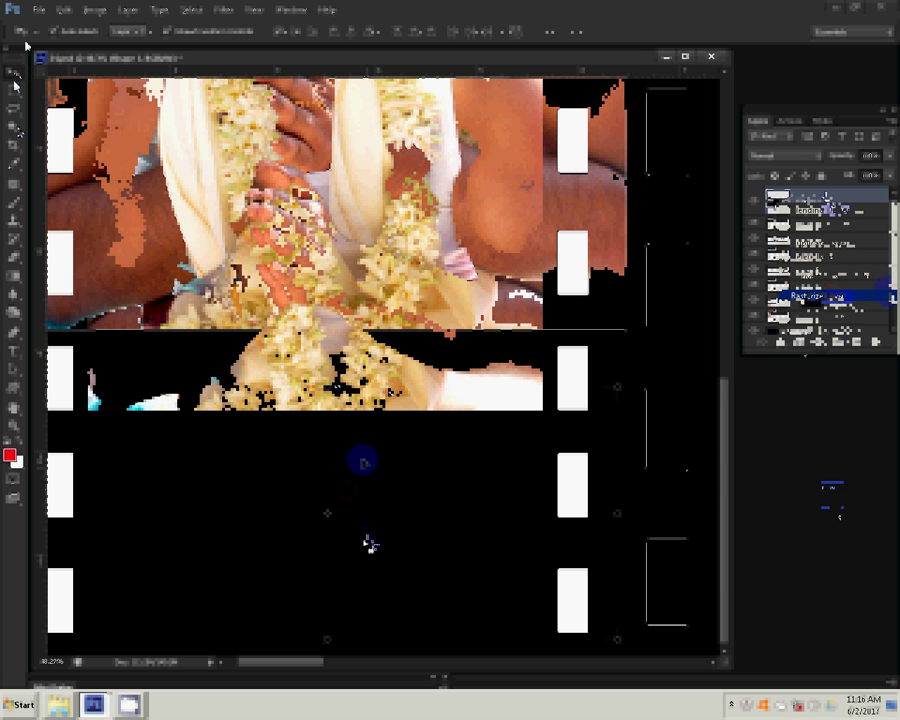
key(w)
click(815, 558)
Step: Paste the seated-guests photo into the selected lower frame and fit the collage on screen
key(alt+e)
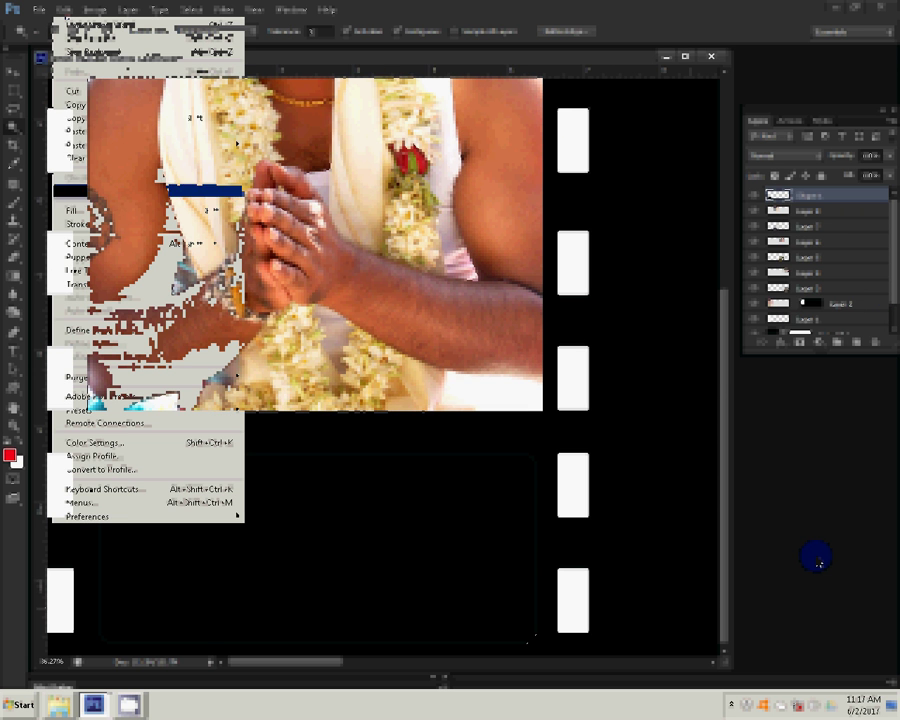
key(Right)
key(Down)
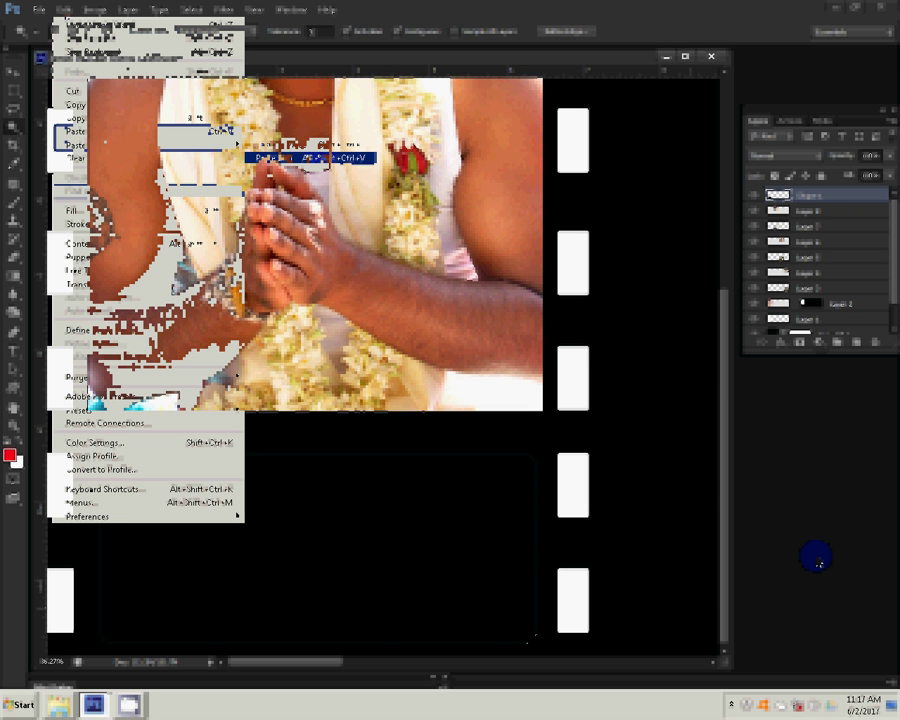
key(Return)
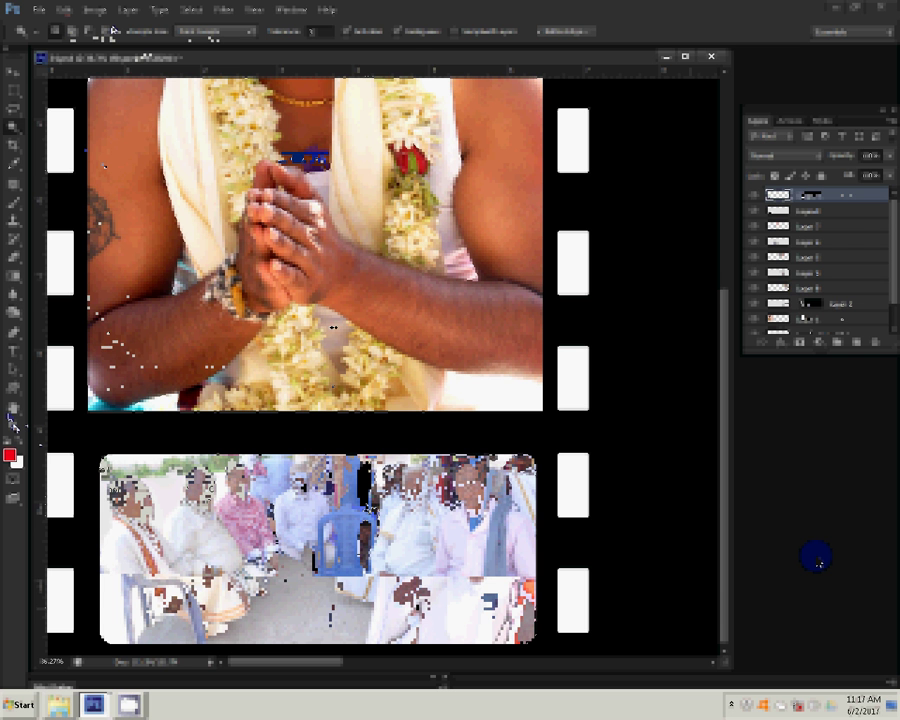
key(z)
click(407, 35)
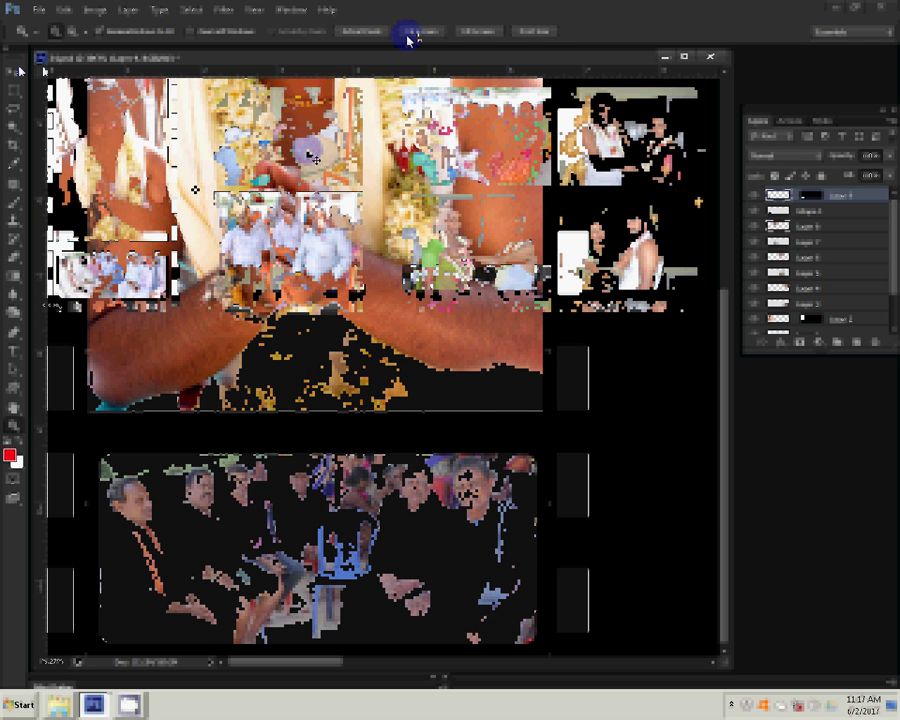
Step: Give the second column's top photo a 22 px near-white outside stroke
click(771, 339)
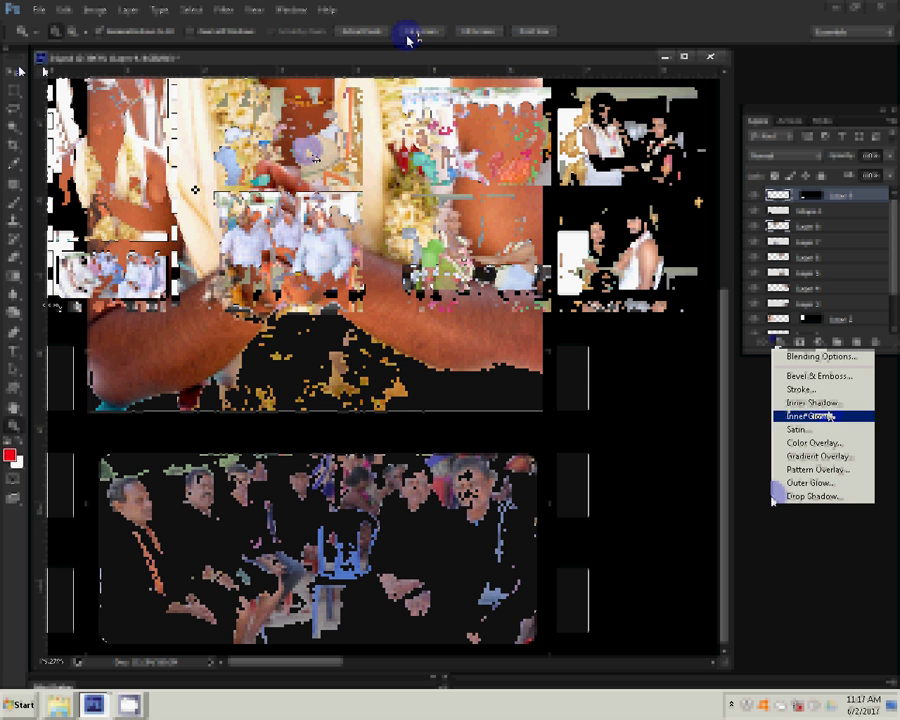
click(805, 389)
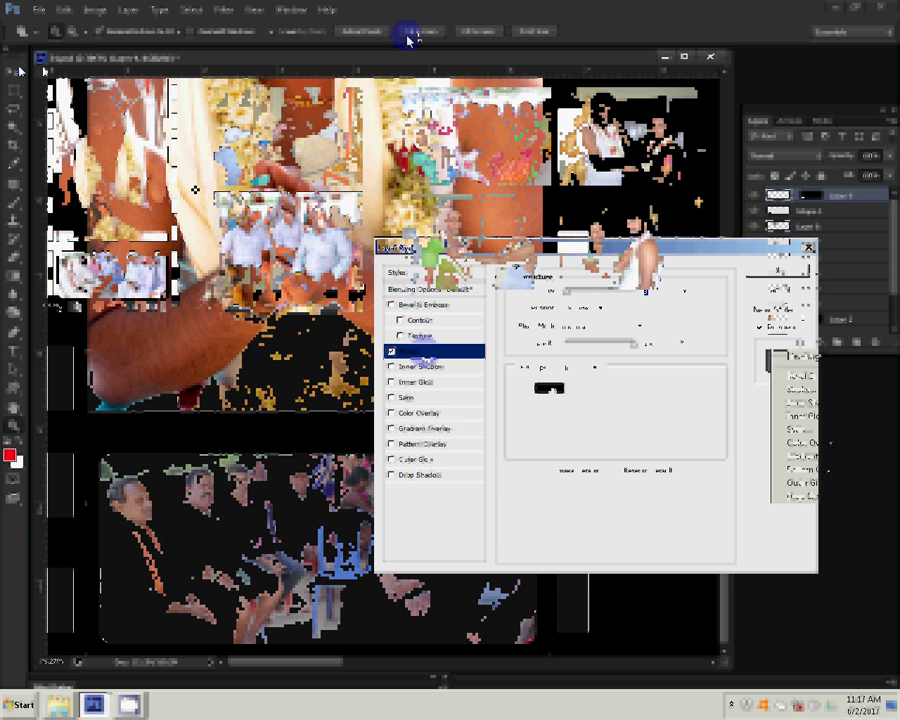
click(549, 388)
click(441, 437)
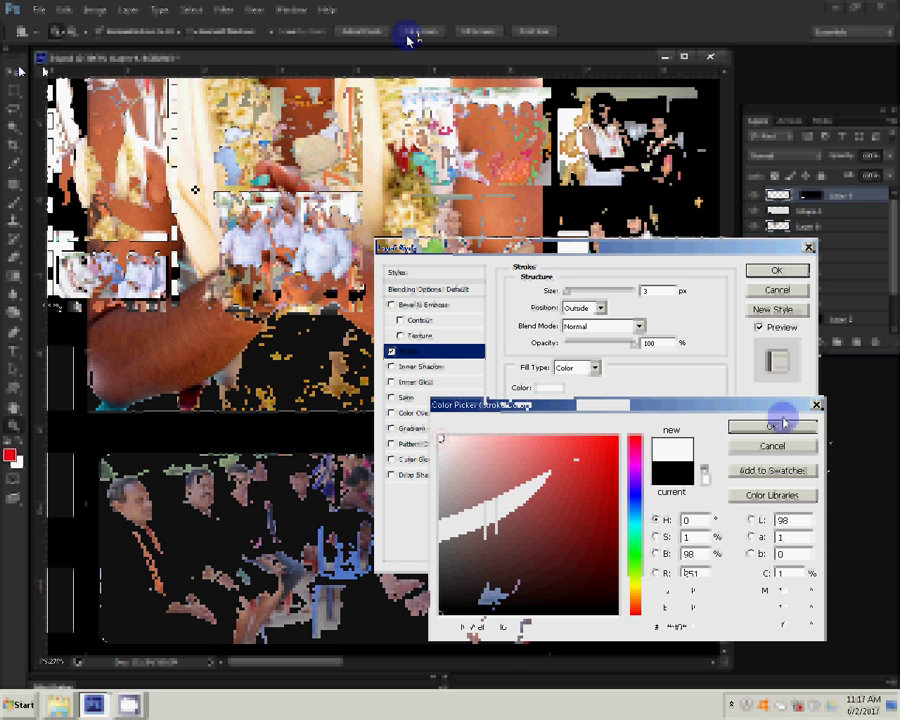
click(783, 423)
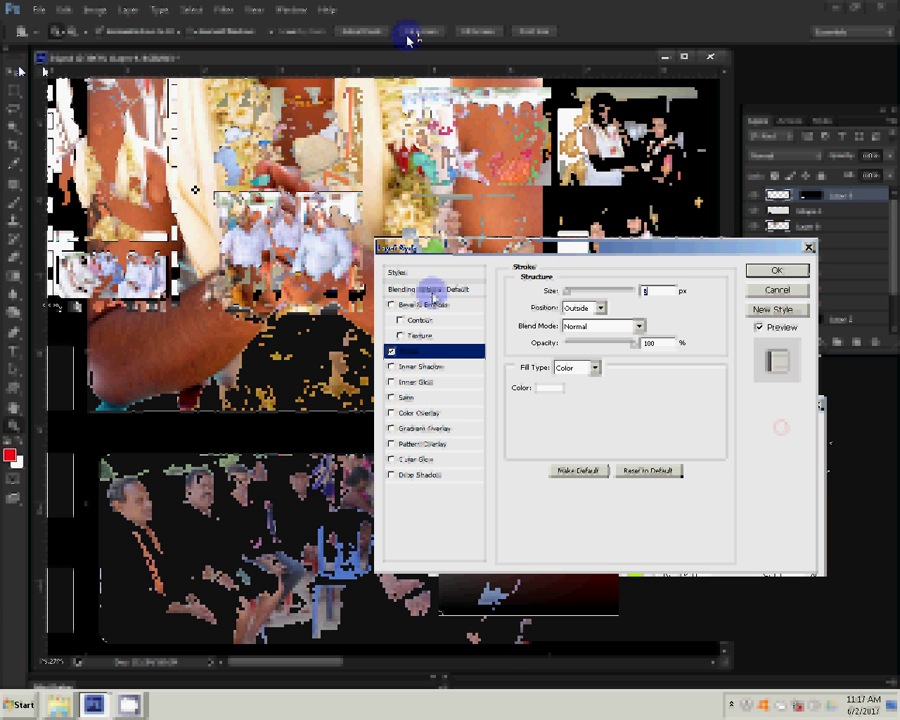
text(22)
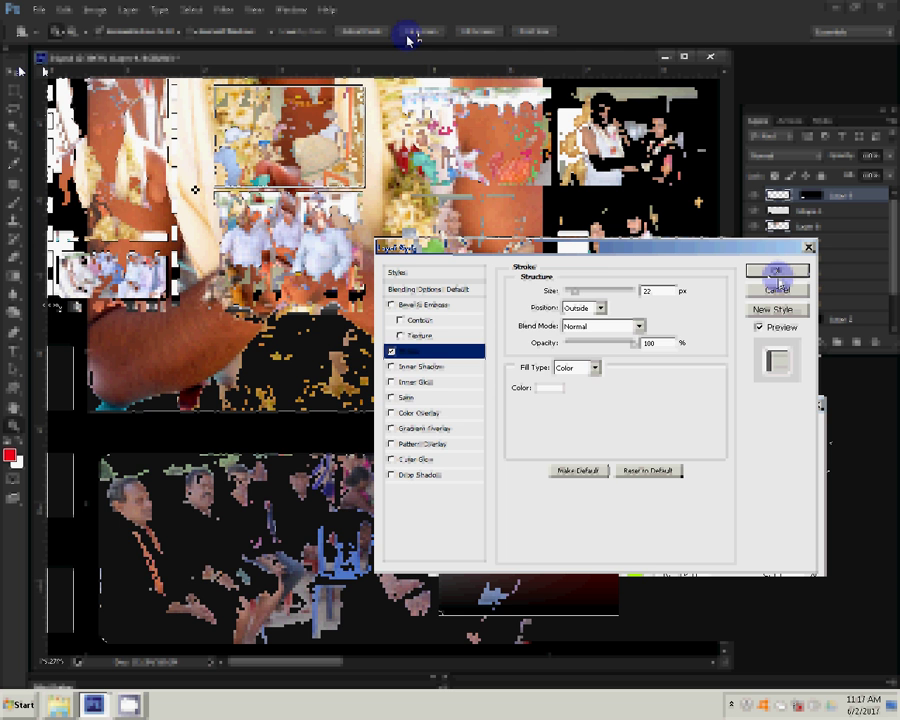
click(778, 280)
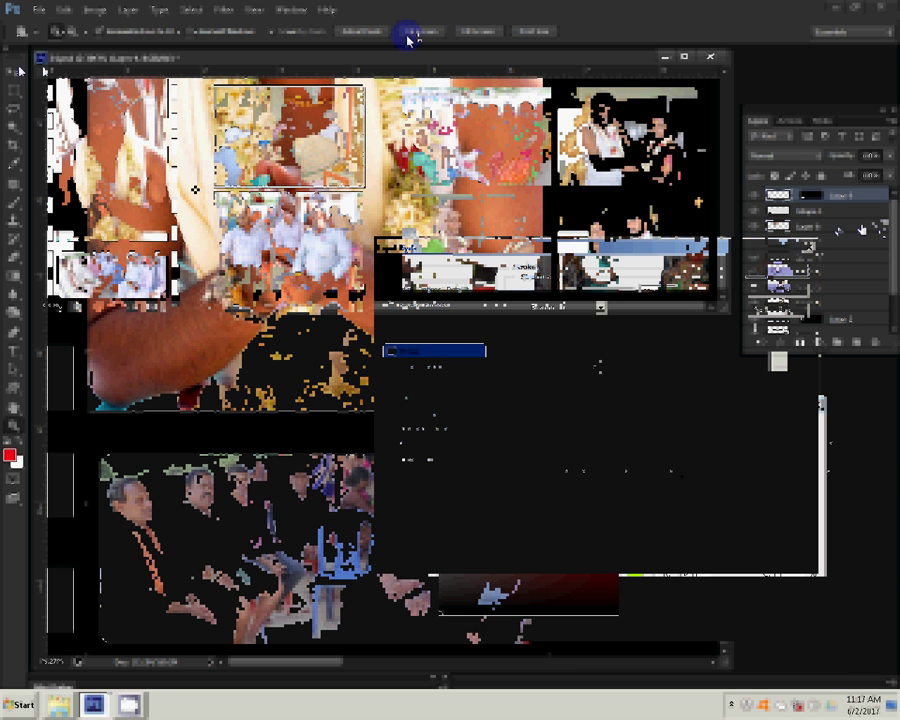
right_click(777, 226)
Step: Copy the first photo's white stroke style and paste it onto the five remaining grid photo layers
click(808, 431)
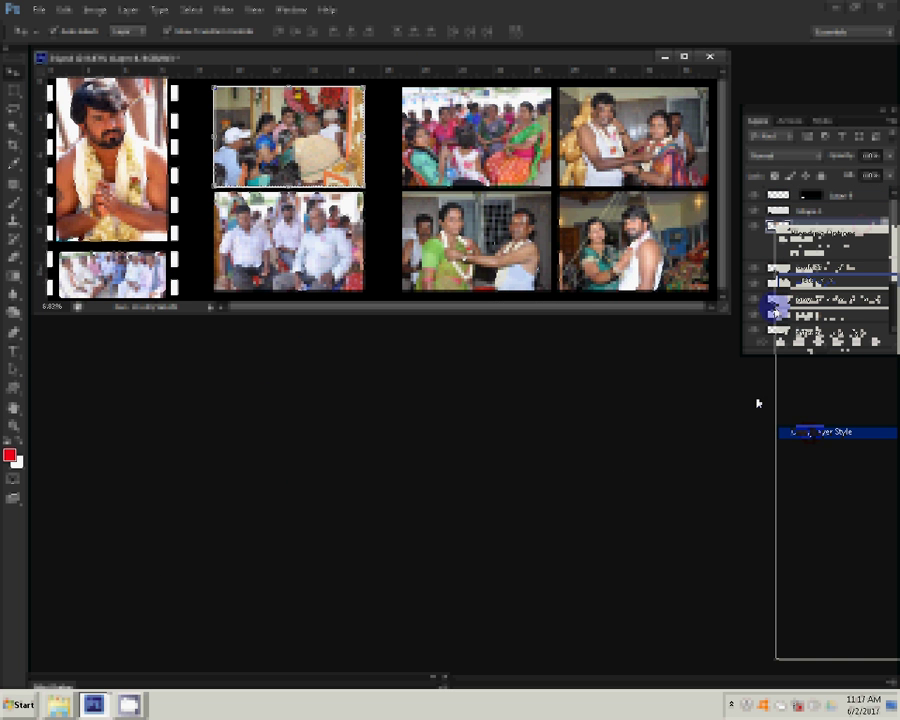
right_click(776, 312)
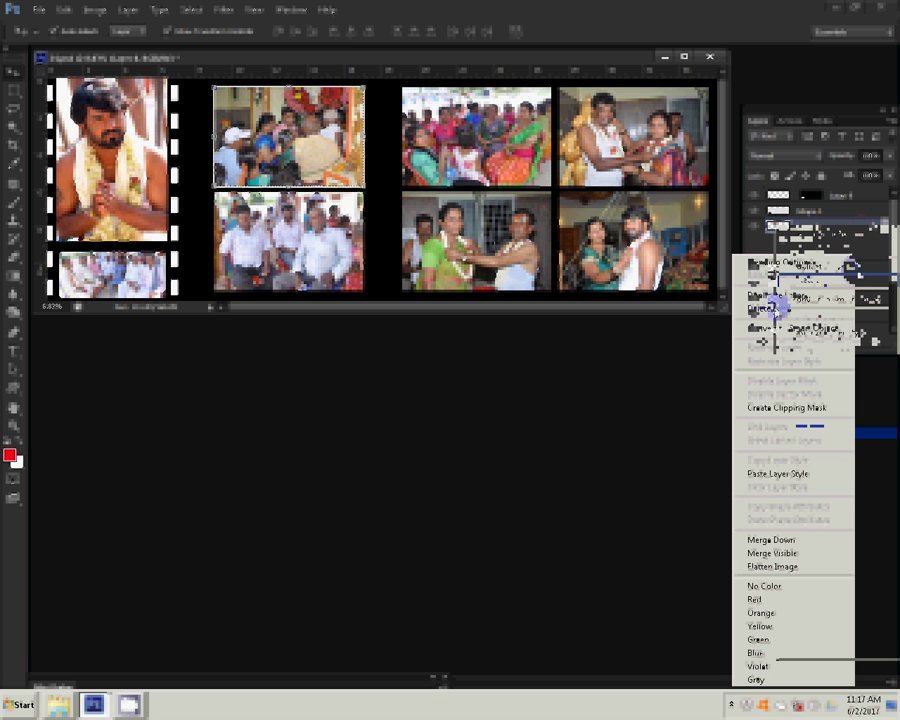
click(780, 474)
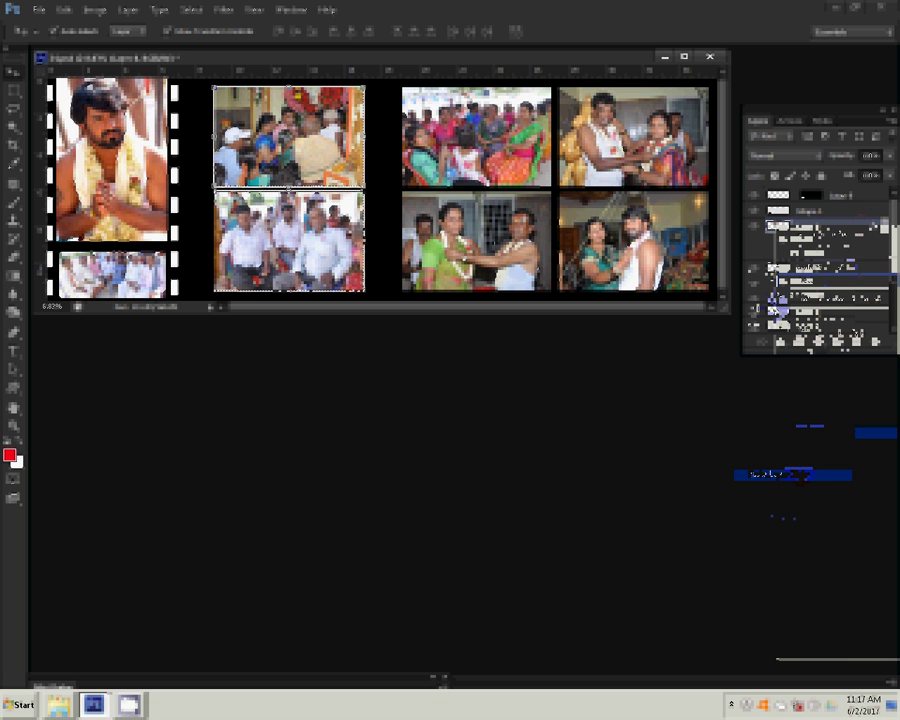
right_click(853, 318)
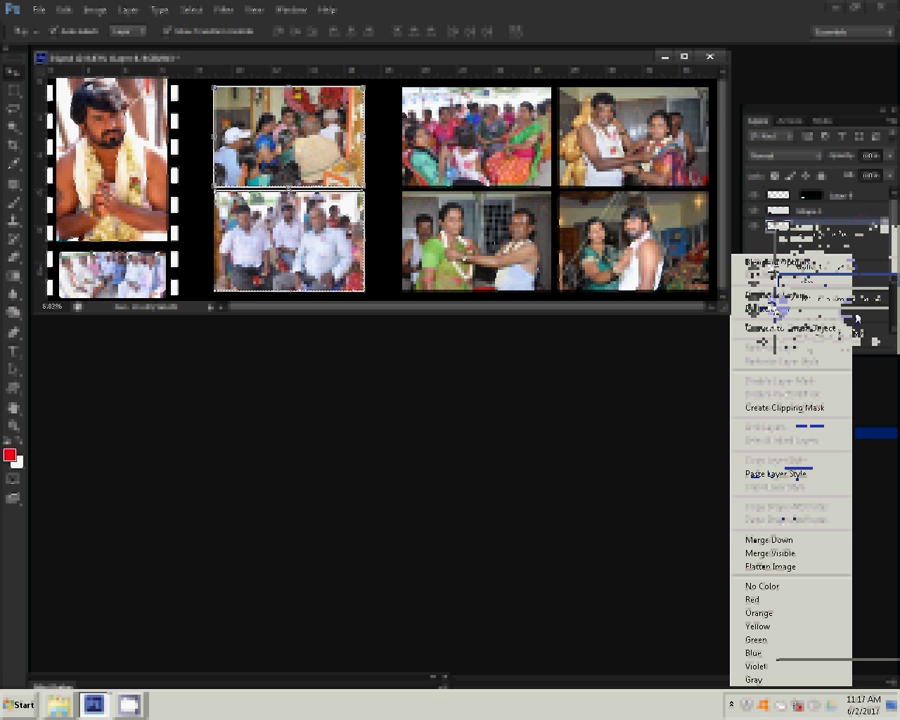
click(795, 474)
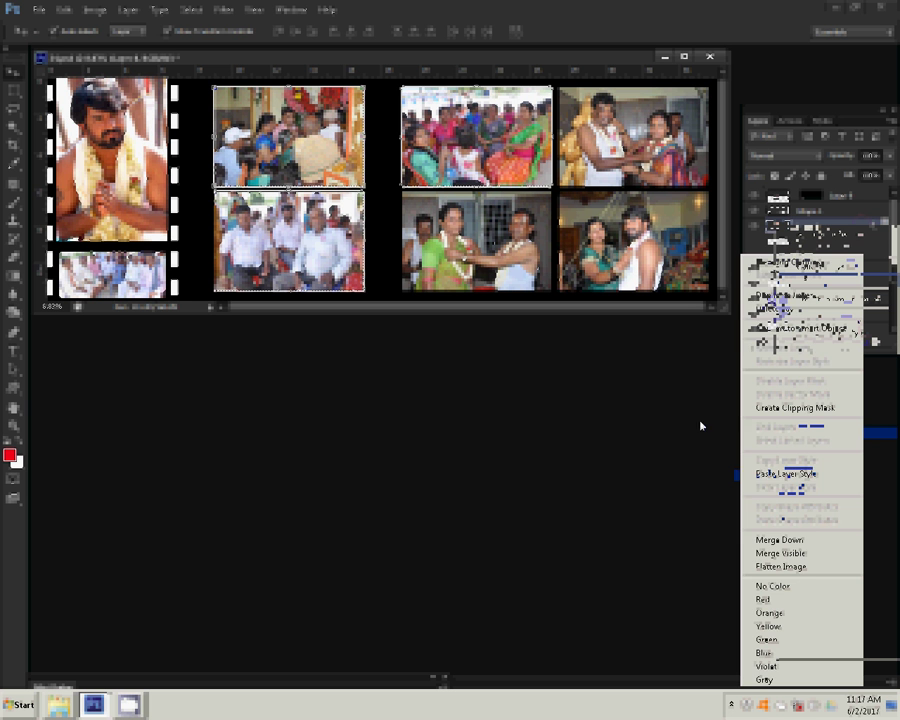
click(797, 474)
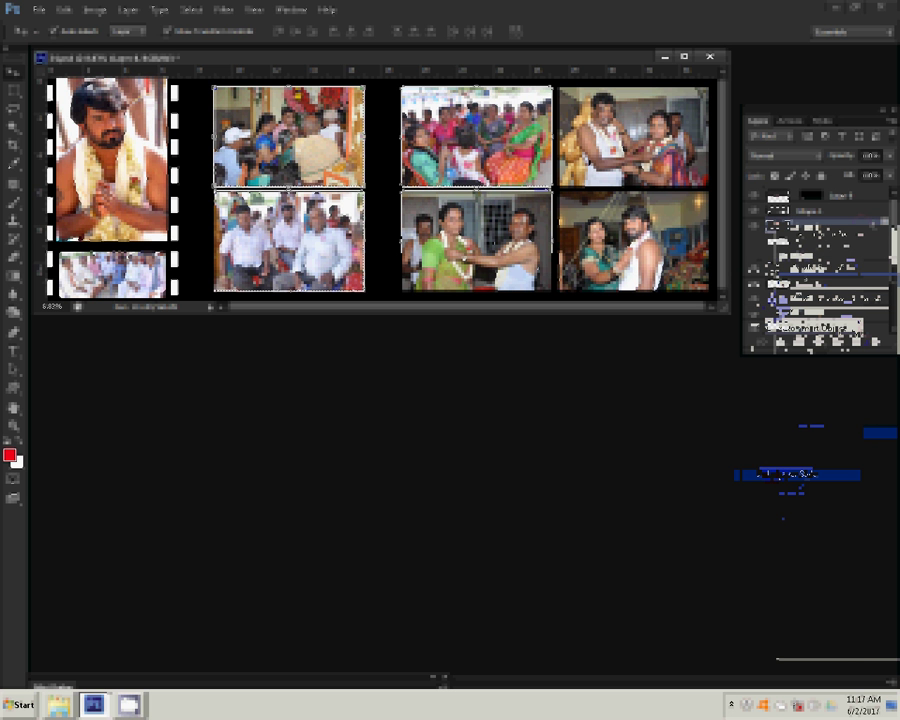
right_click(845, 257)
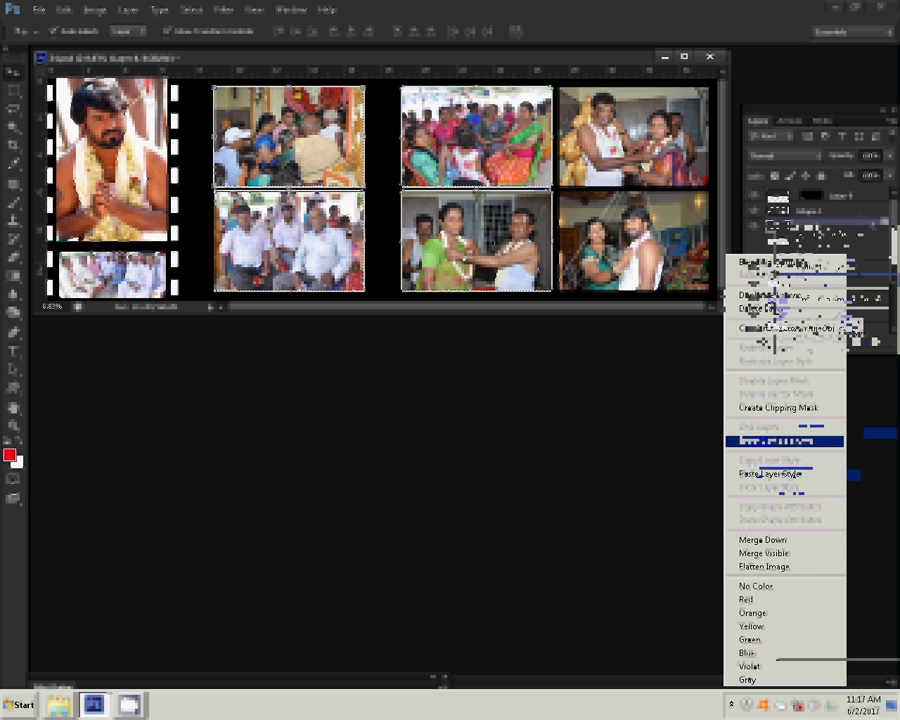
click(755, 474)
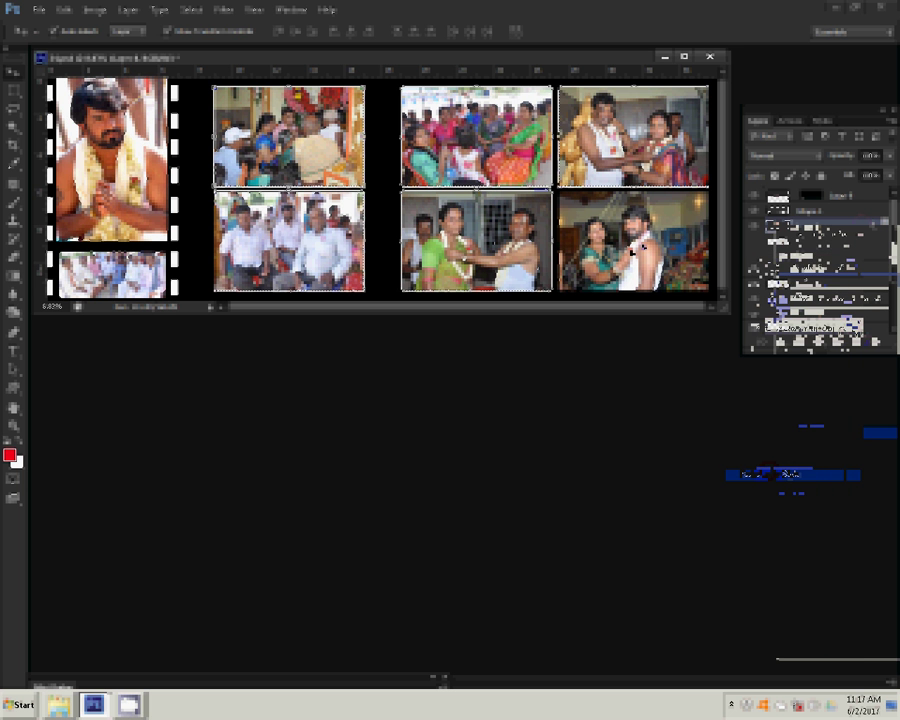
right_click(850, 257)
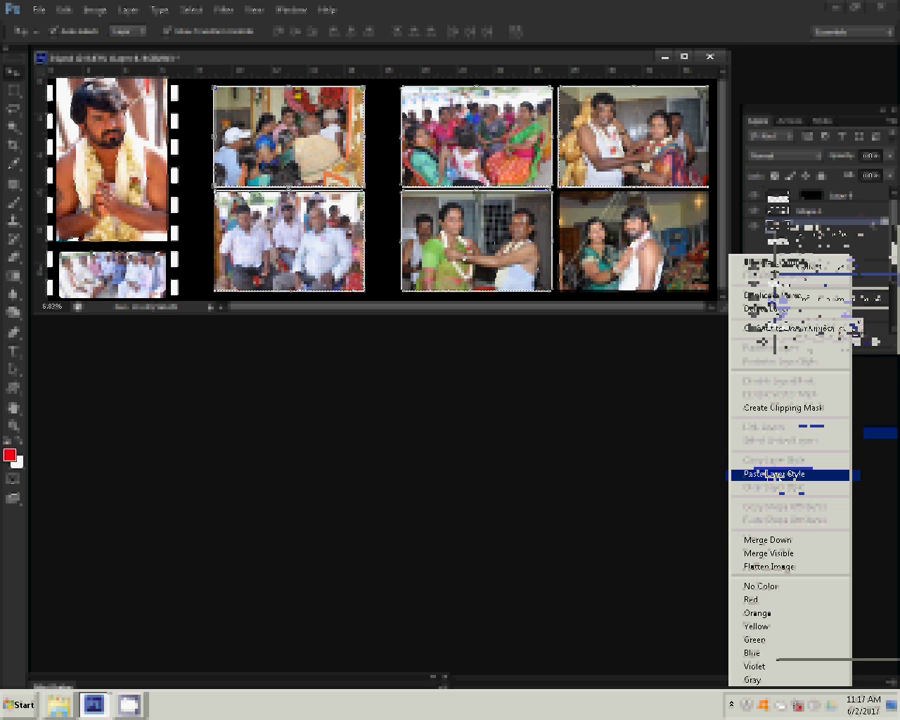
click(776, 476)
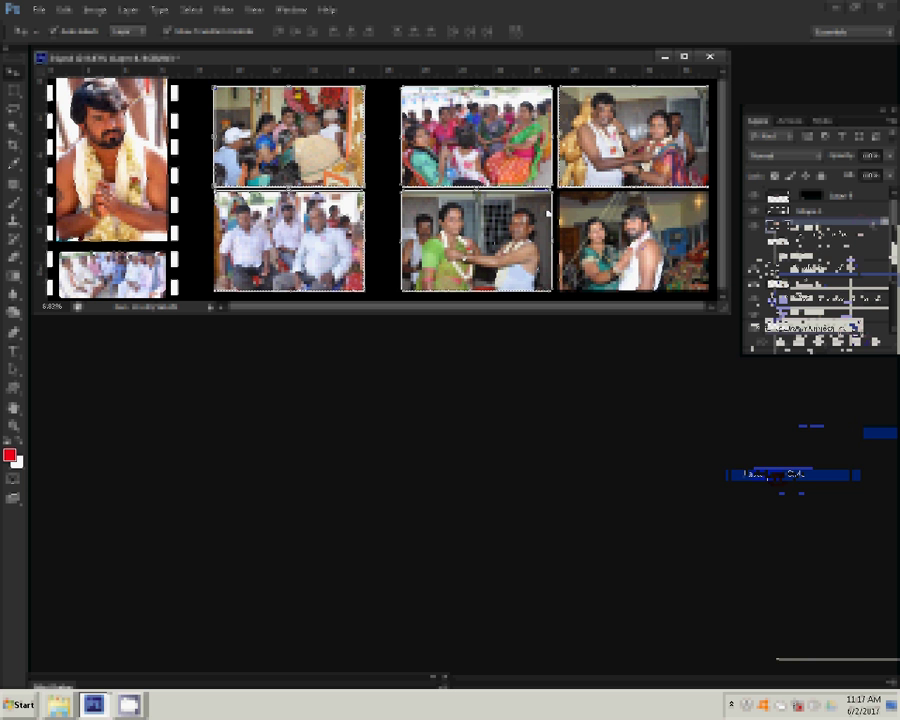
Step: Start Save As and set the save location to Local Disk (G:)
click(38, 10)
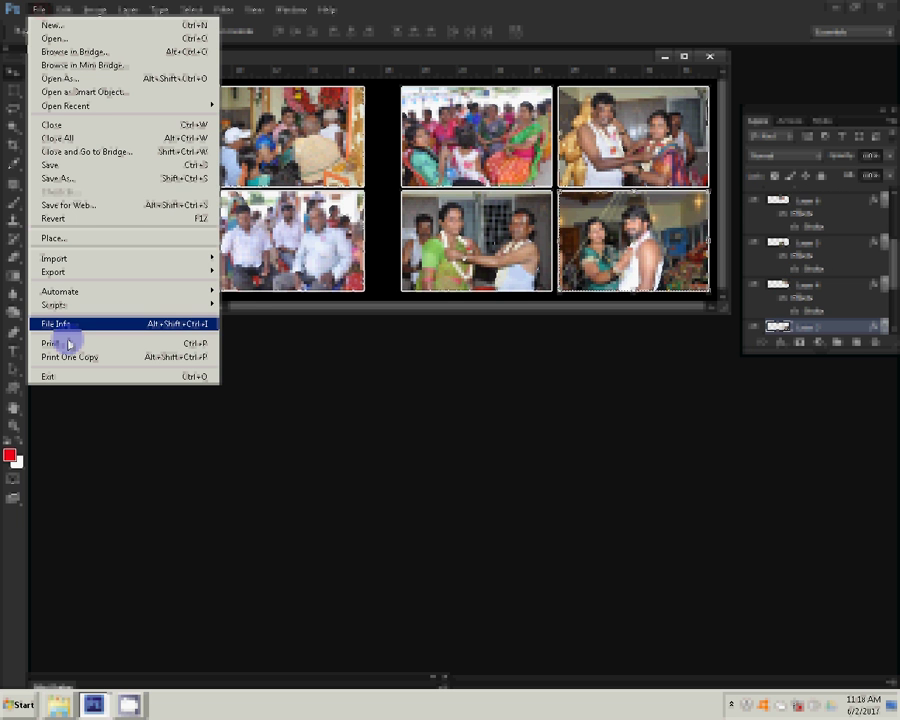
click(66, 178)
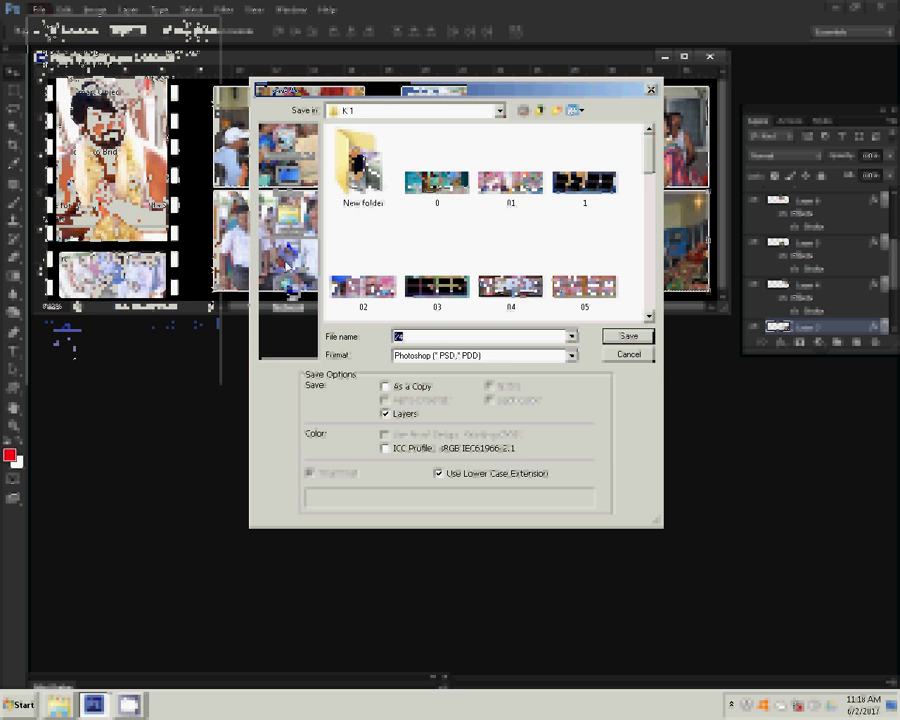
click(287, 263)
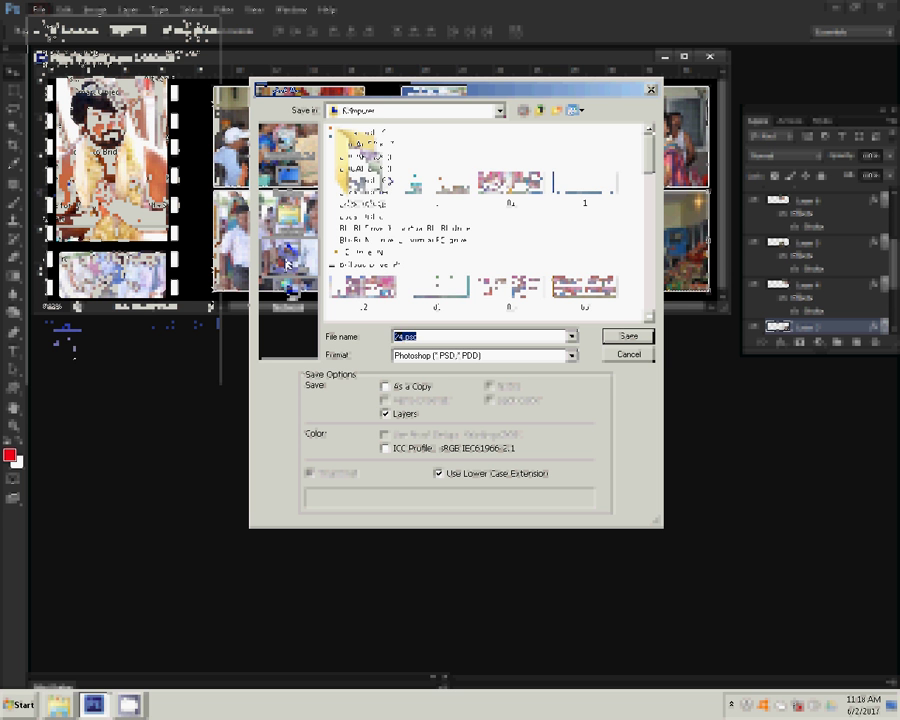
key(Down)
key(Down)
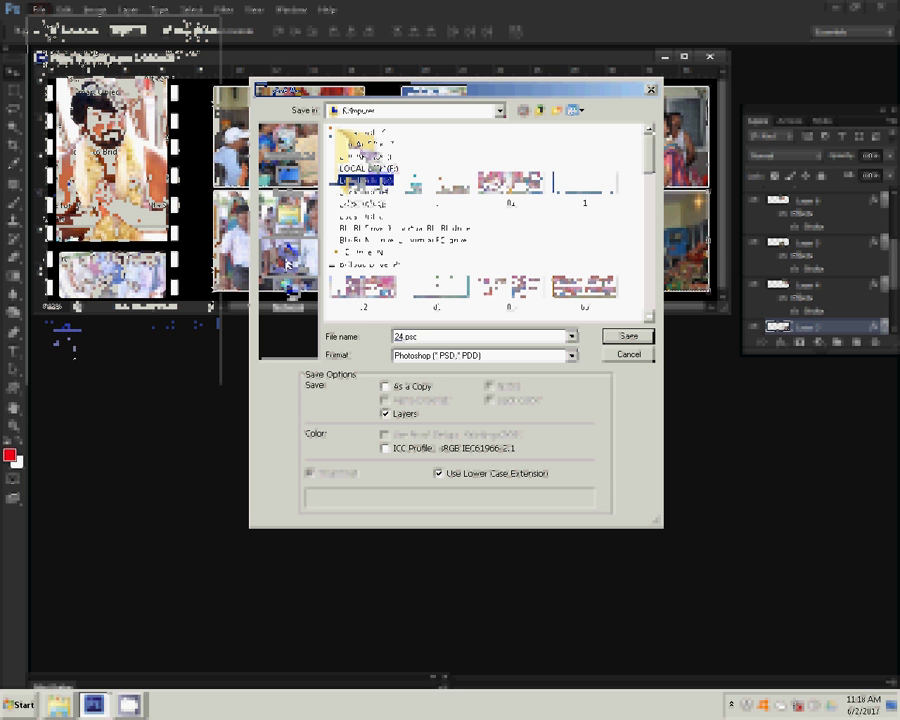
key(Return)
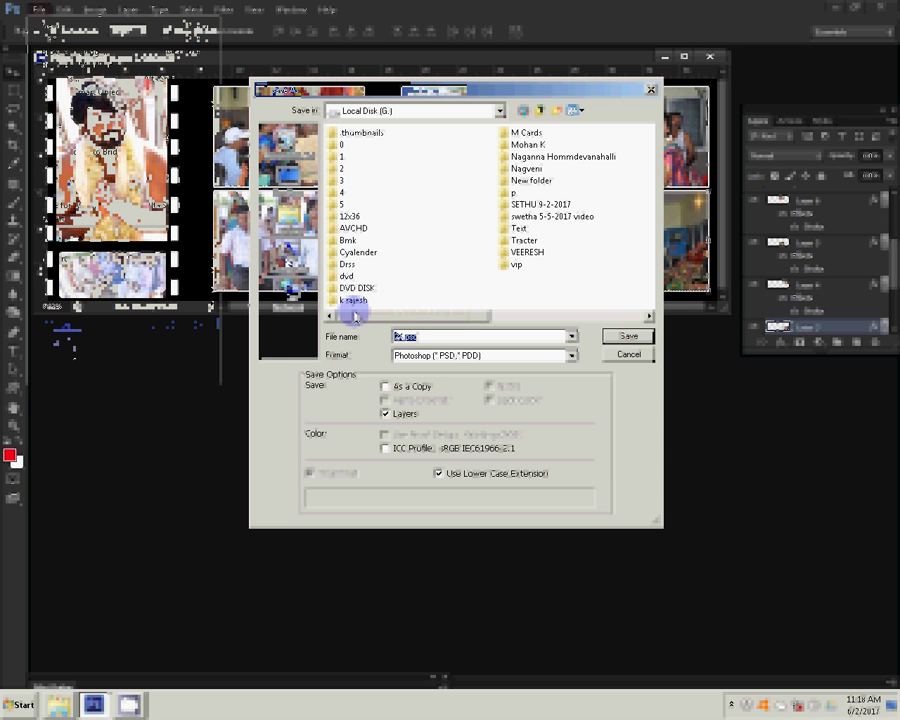
Step: Open the destination folder and save the collage as PSD file 29
click(528, 145)
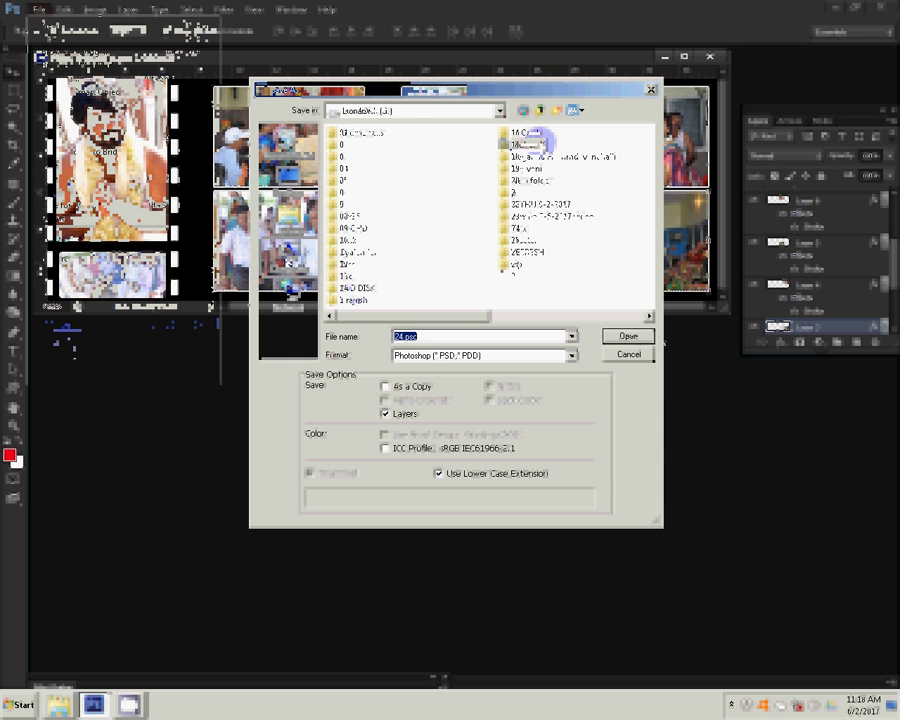
double_click(528, 145)
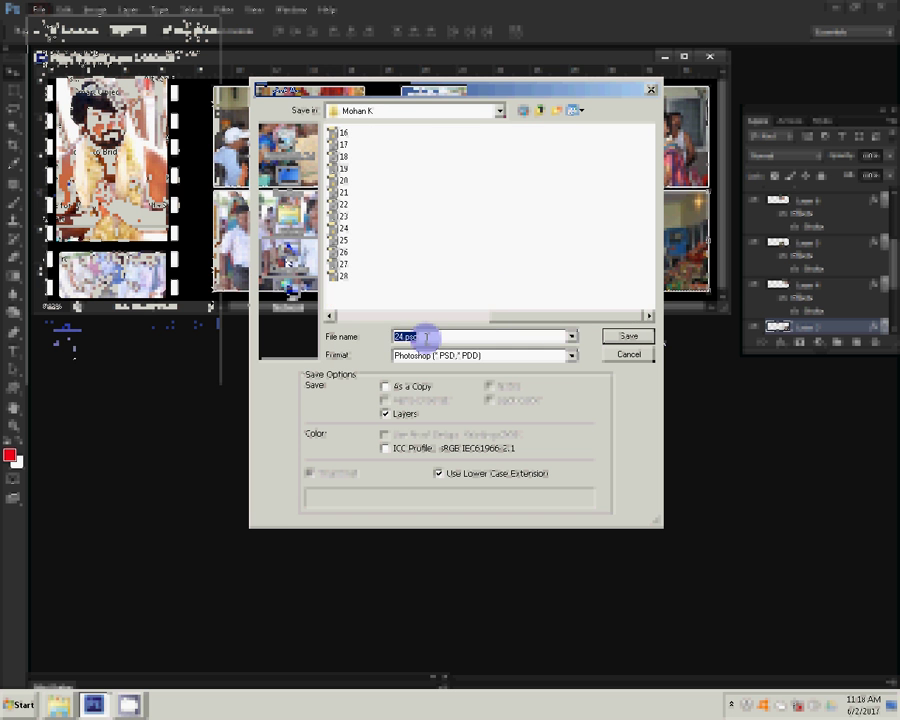
text(29)
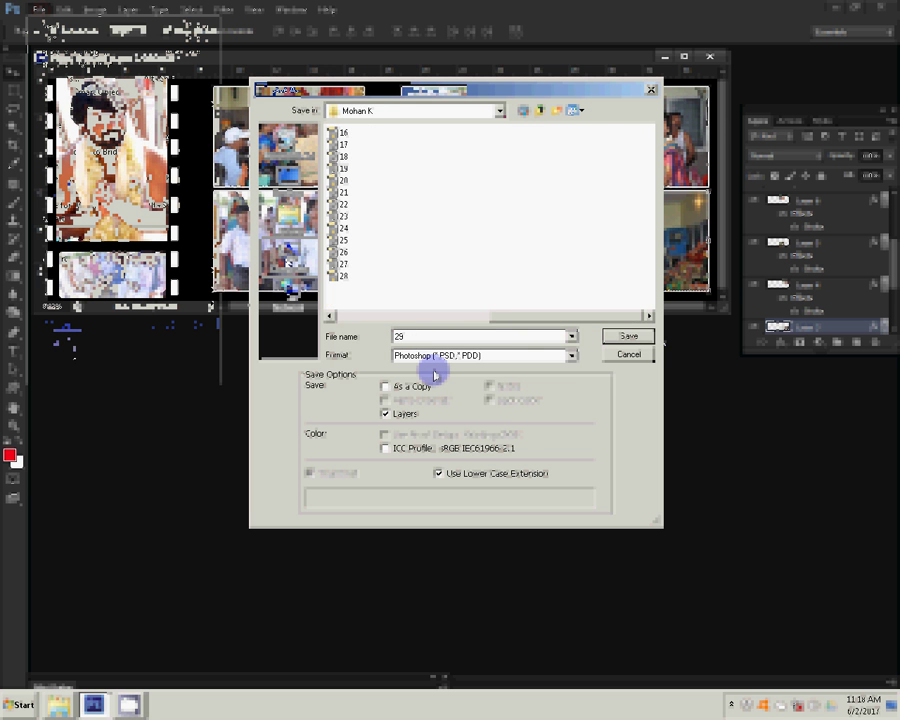
key(Escape)
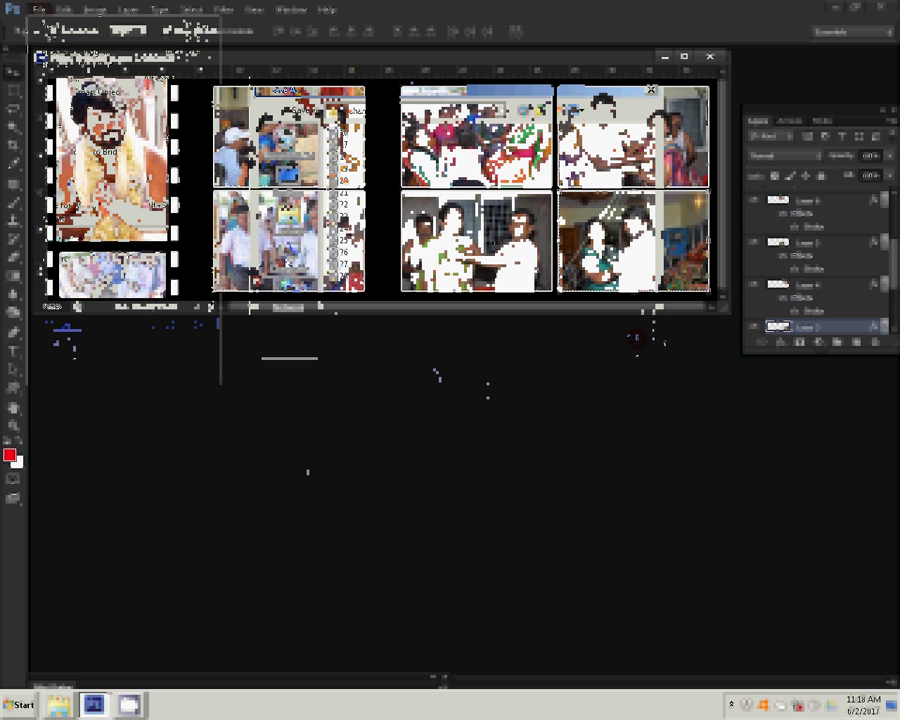